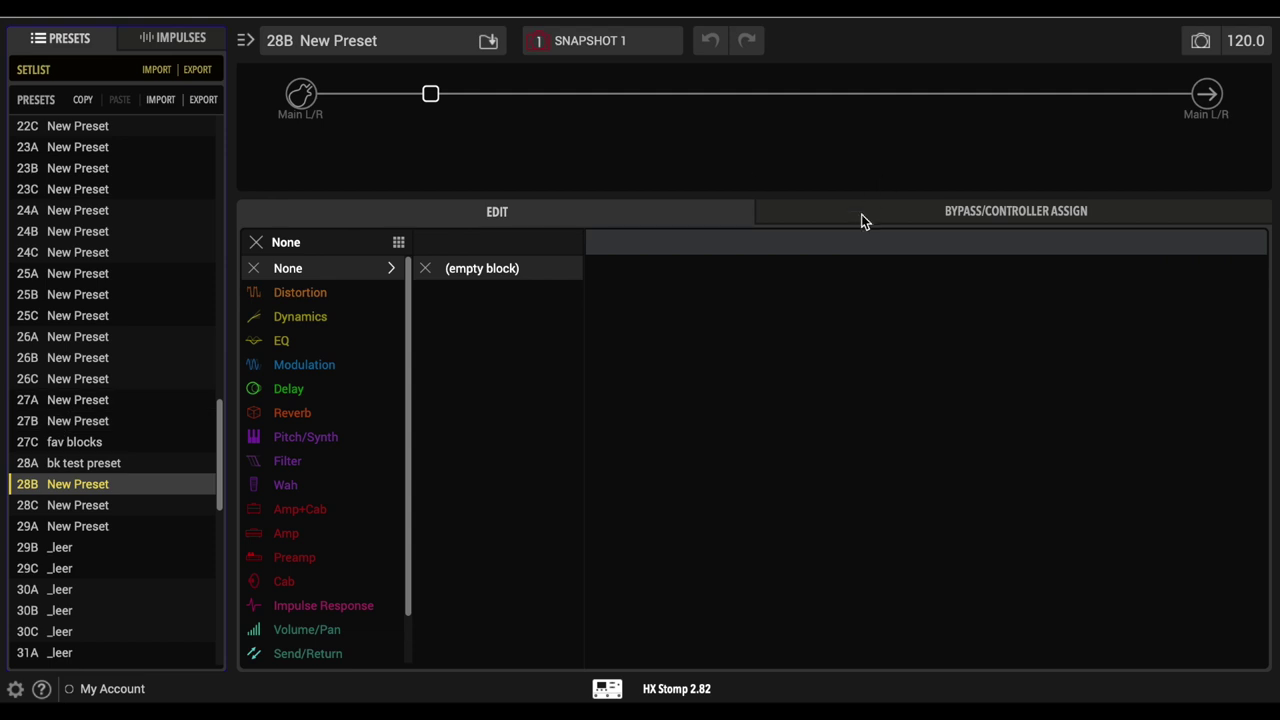
# Add a guitar Amp+Cab block with the Brit Trem Nrm model in the middle of the empty signal path.
pyautogui.click(701, 103)
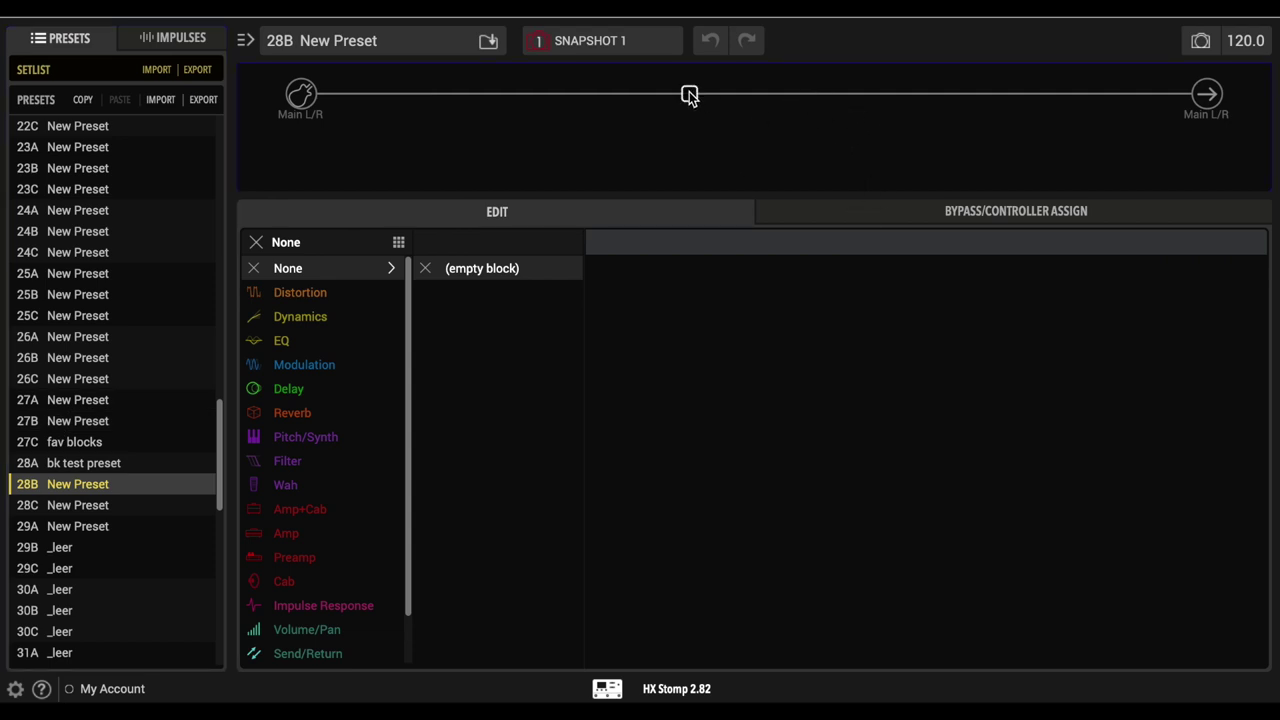
pyautogui.moveTo(410, 372)
pyautogui.mouseDown()
pyautogui.moveTo(410, 497)
pyautogui.moveTo(414, 357)
pyautogui.mouseUp()
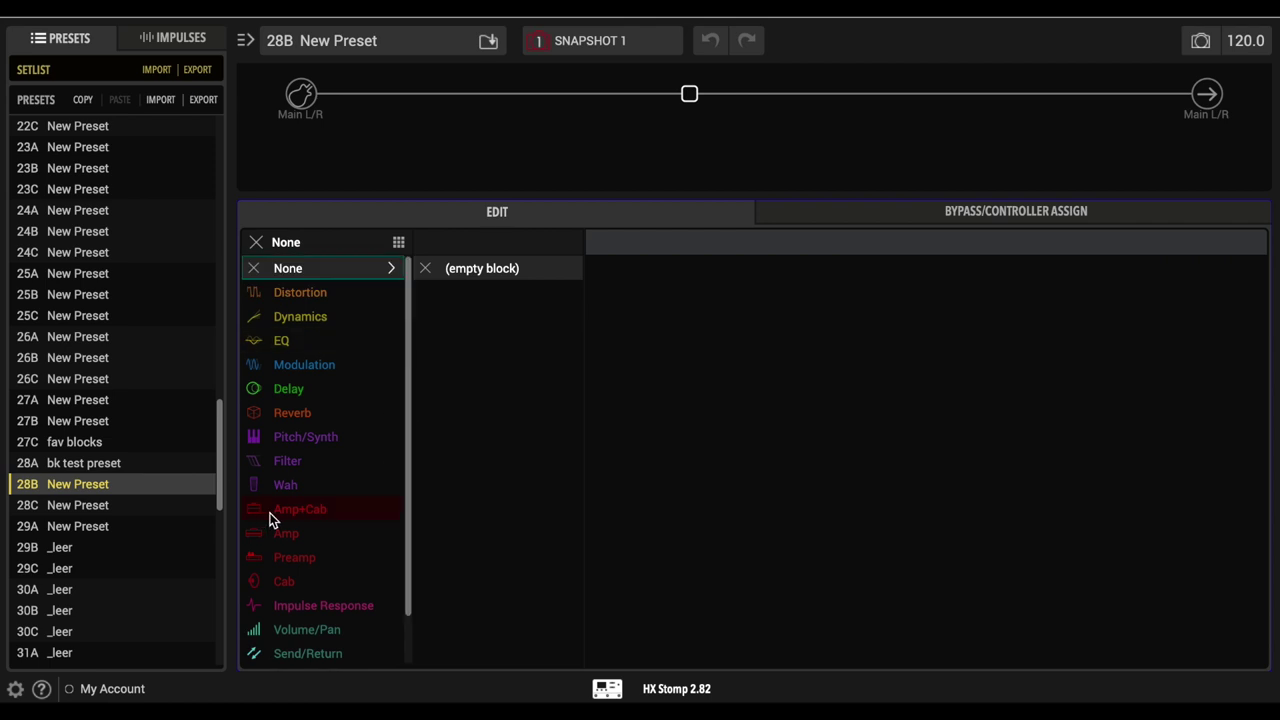
pyautogui.moveTo(308, 515)
pyautogui.scroll(-4, 488, 530)
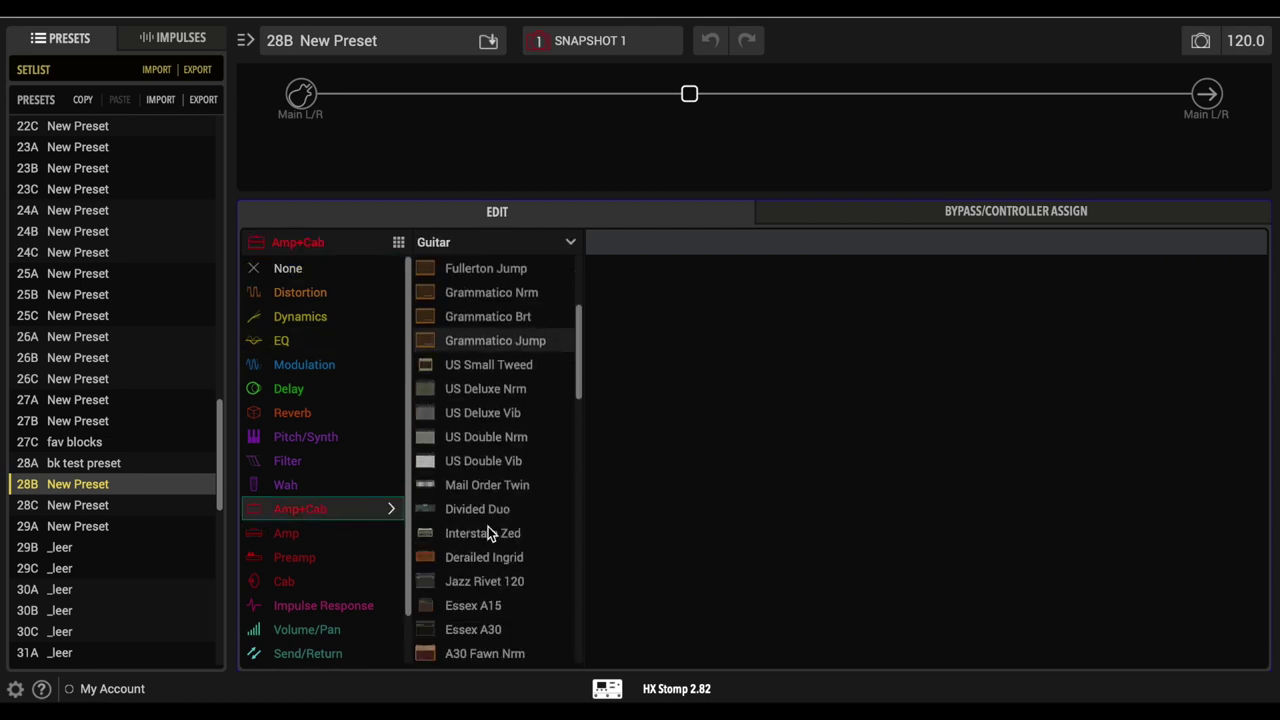
pyautogui.scroll(-4, 488, 530)
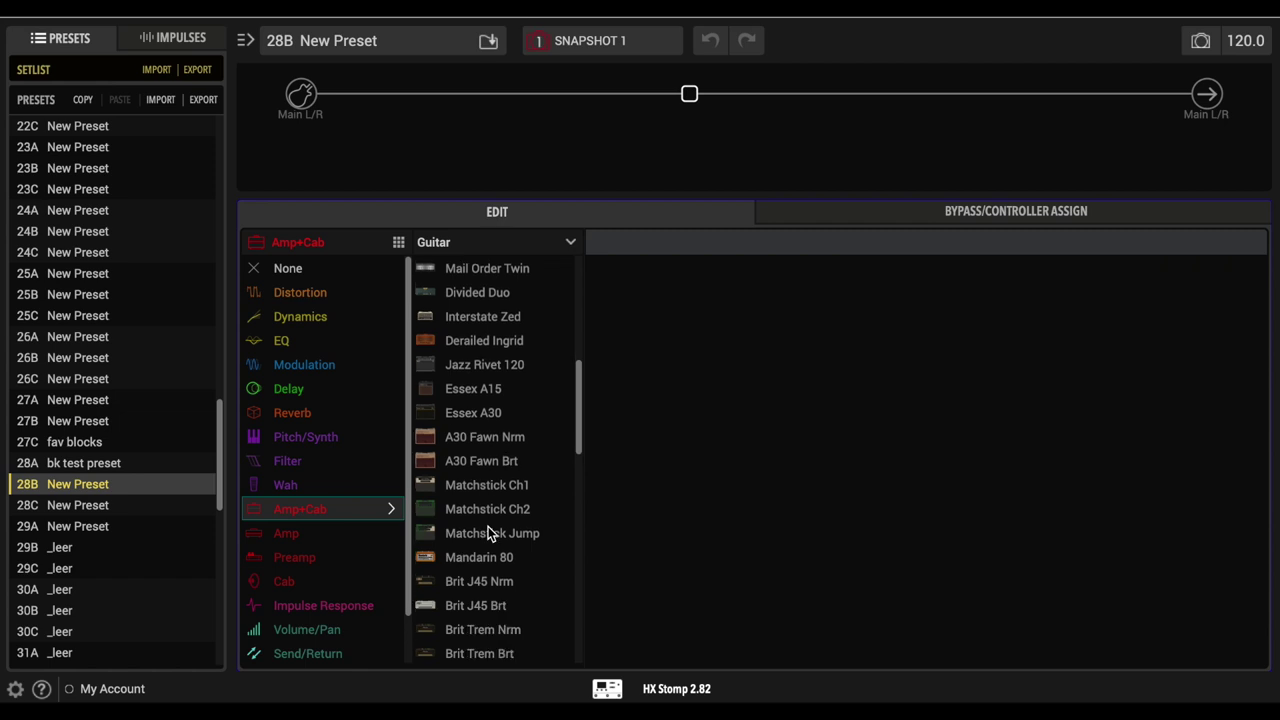
pyautogui.scroll(-1, 488, 532)
pyautogui.scroll(-1, 488, 533)
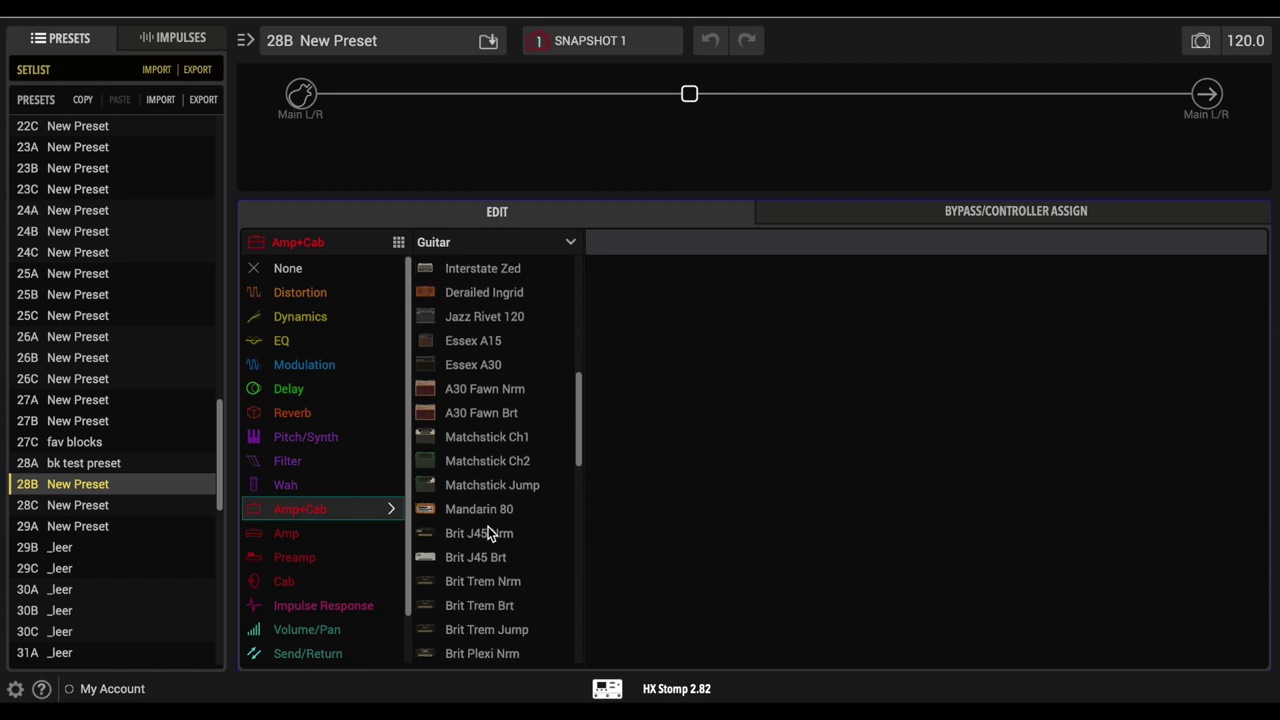
pyautogui.scroll(-1, 518, 627)
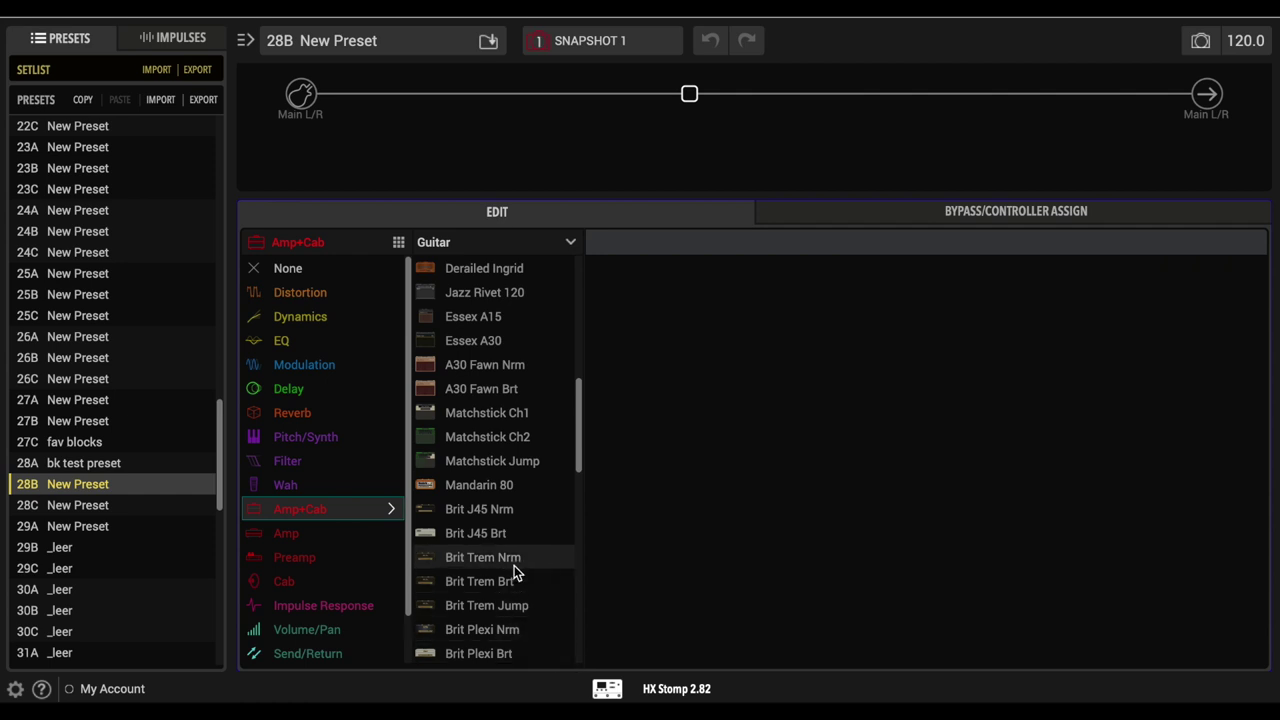
pyautogui.click(462, 560)
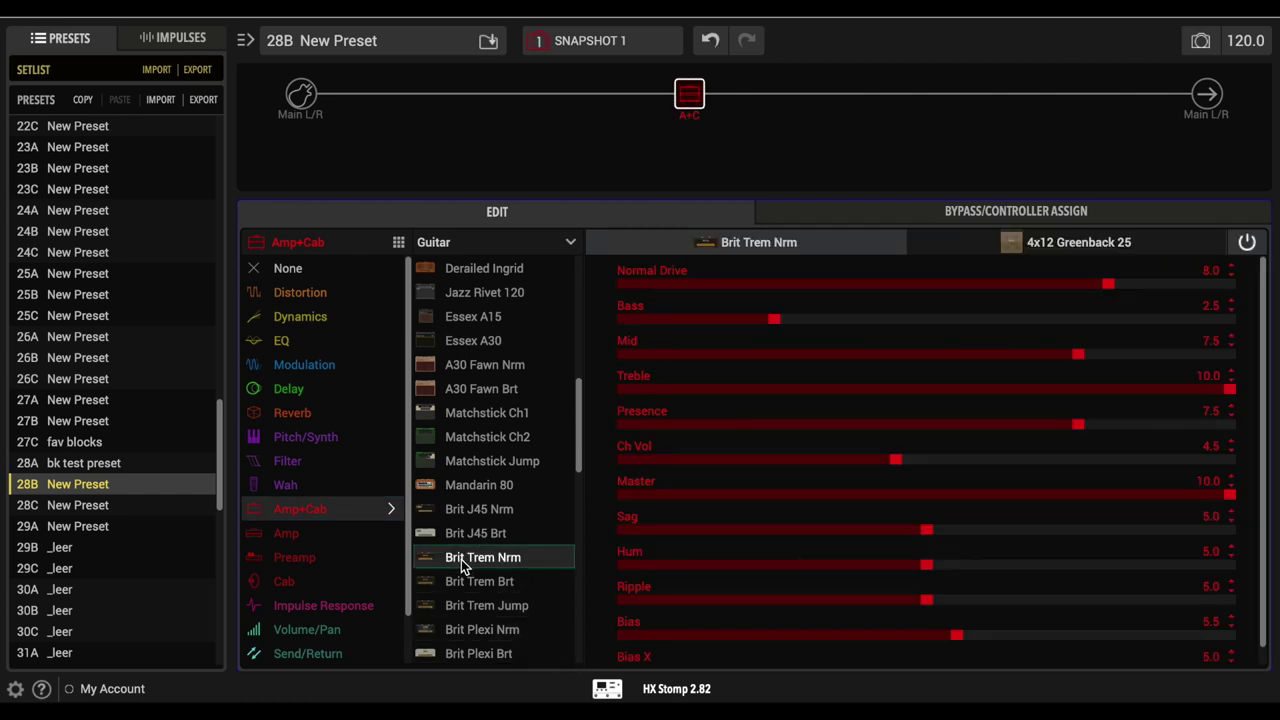
# Add a mono Transistor Tape delay block directly after the Brit Trem Nrm amp block.
pyautogui.click(821, 98)
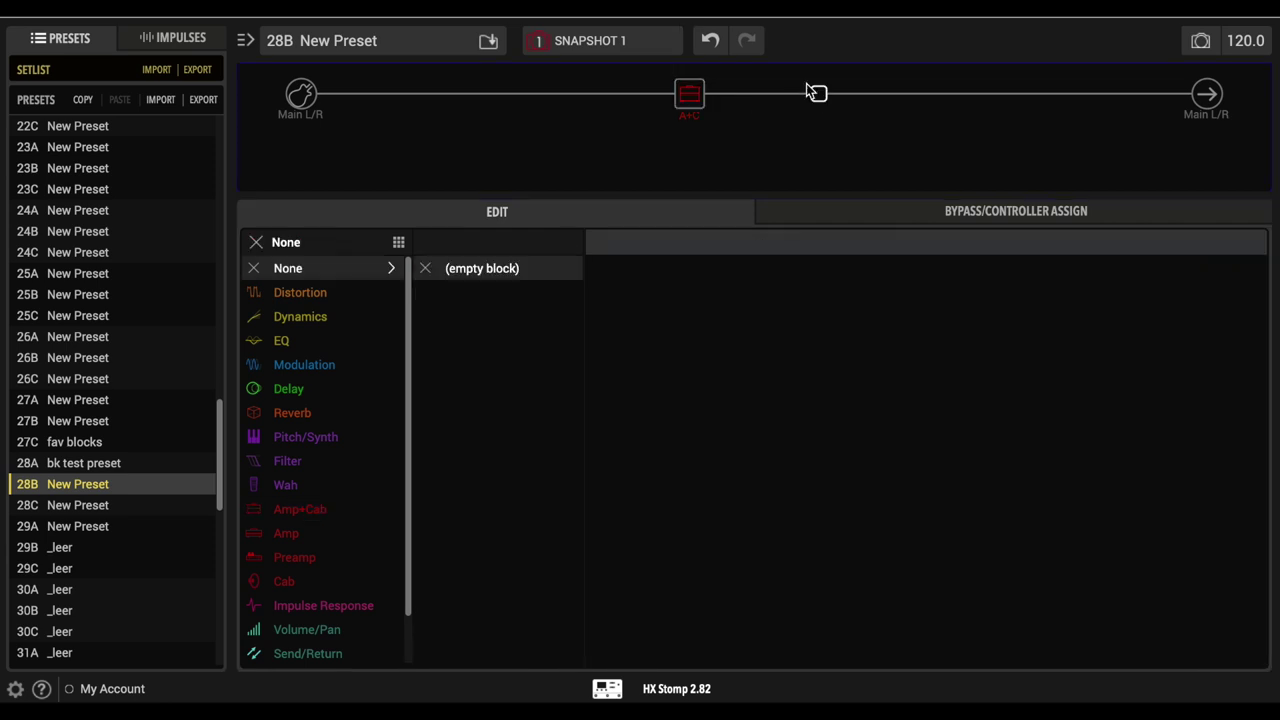
pyautogui.click(336, 388)
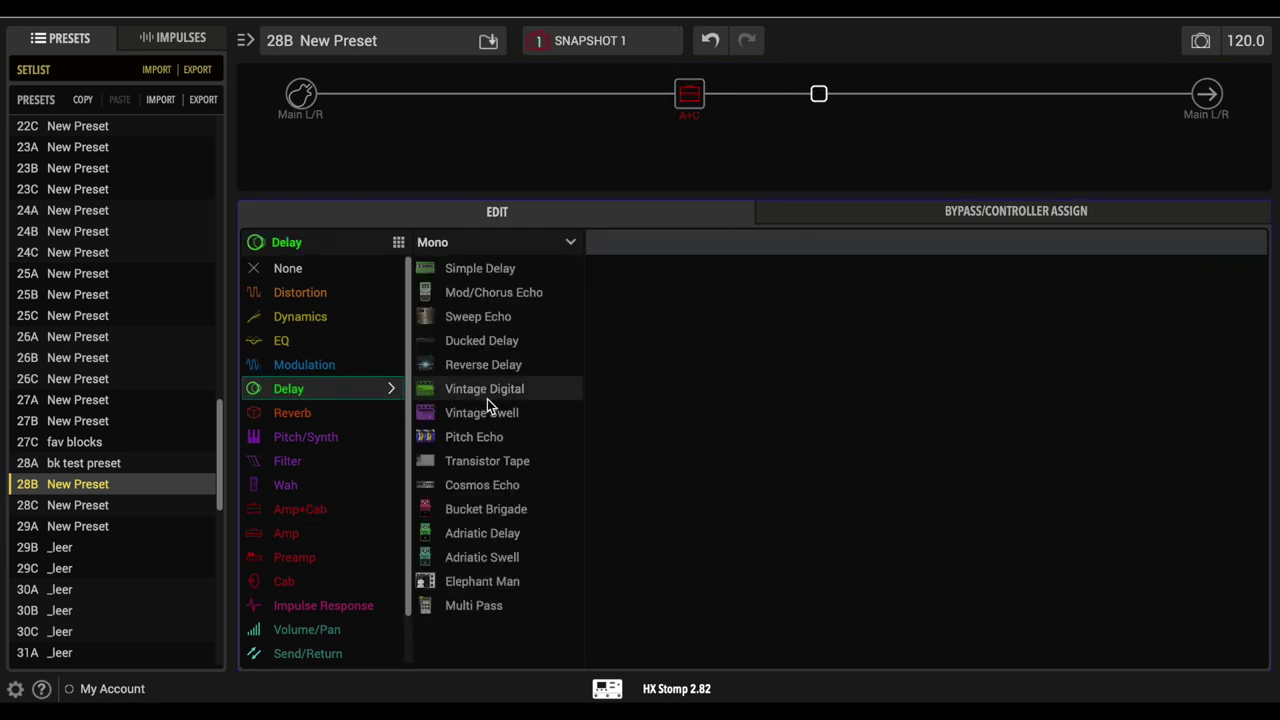
pyautogui.click(484, 462)
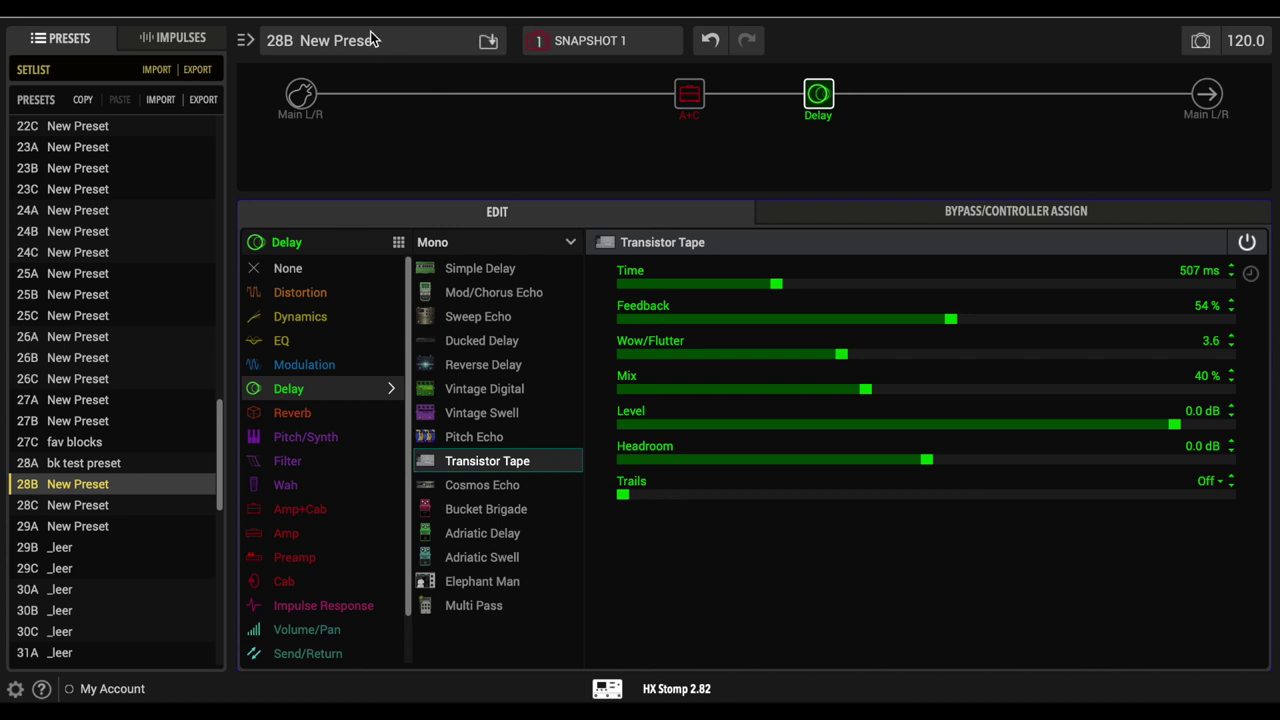
# Save the preset to slot 28B under the name "snap".
pyautogui.click(489, 42)
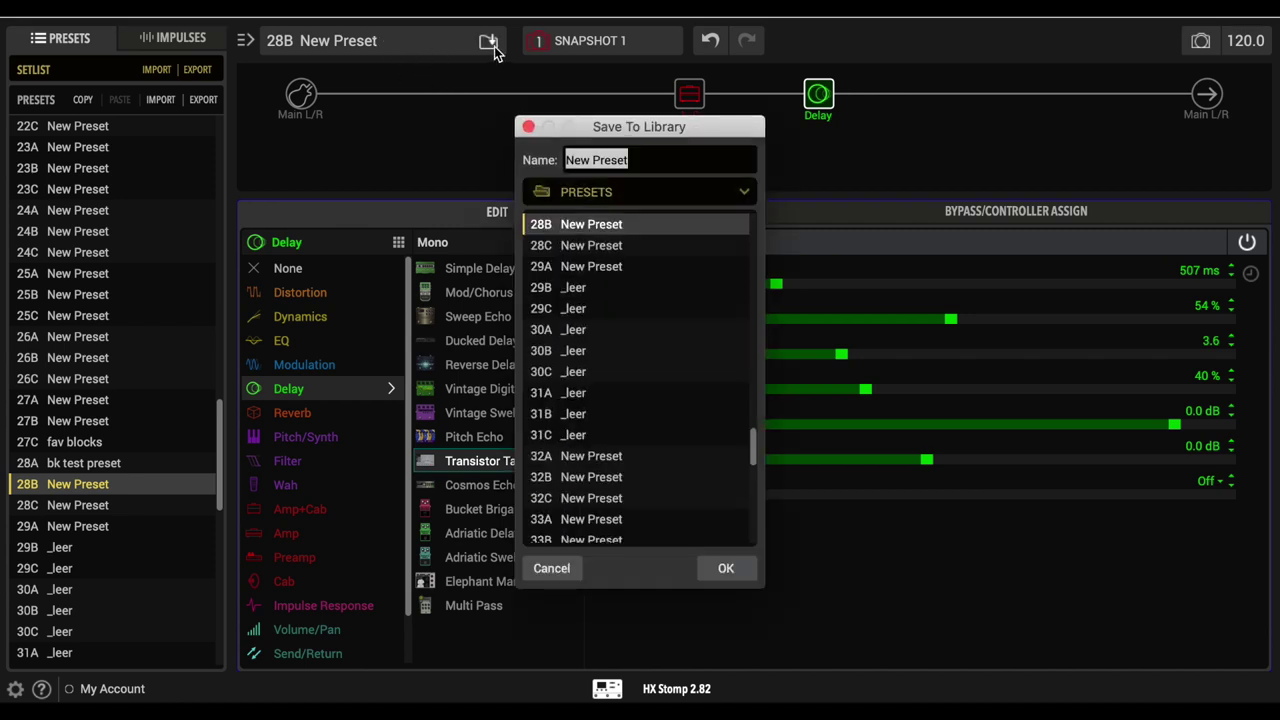
pyautogui.write('snap')
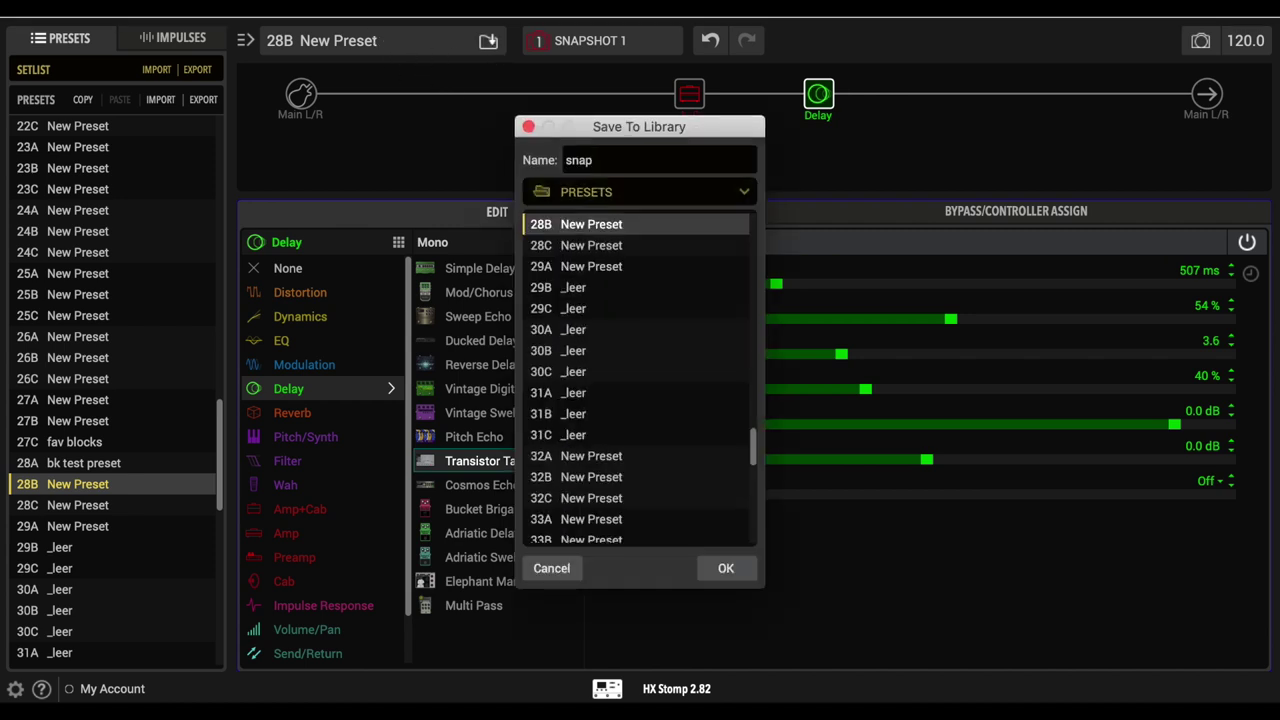
pyautogui.click(727, 568)
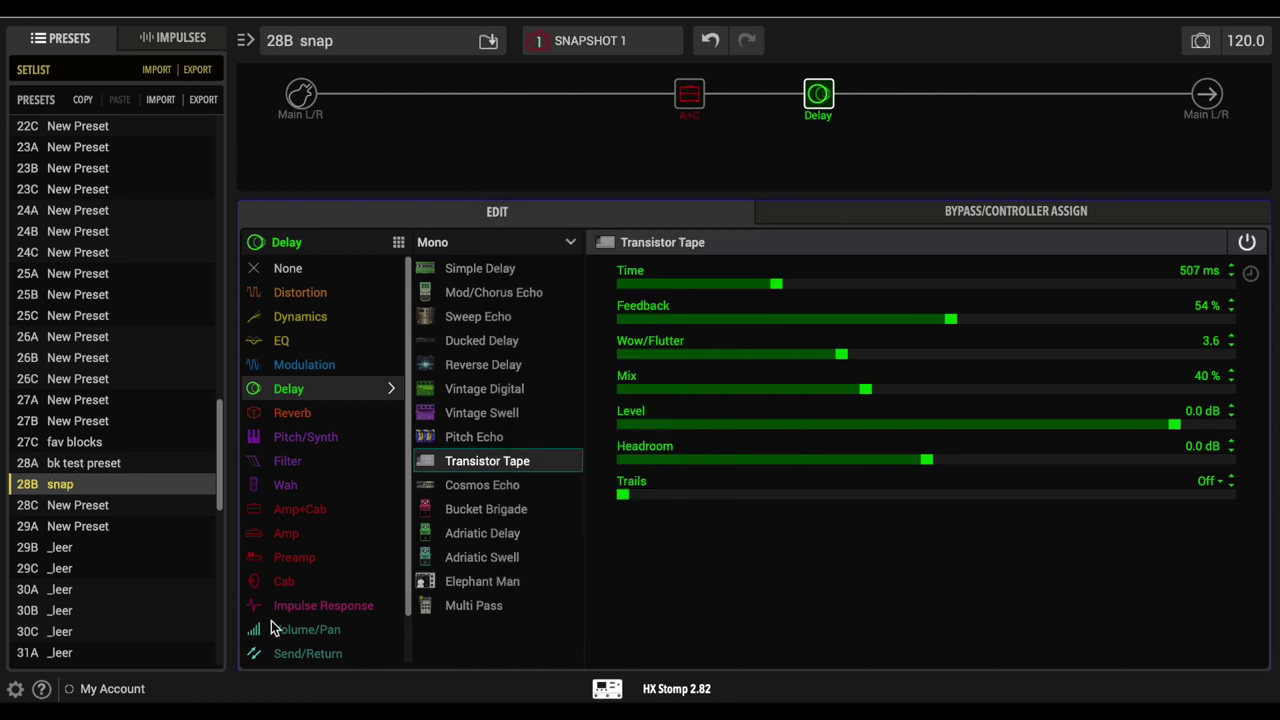
# Copy the Transistor Tape delay from preset 27C "fav blocks" and paste it over the delay block in preset 28B "snap".
pyautogui.click(93, 446)
pyautogui.click(818, 95)
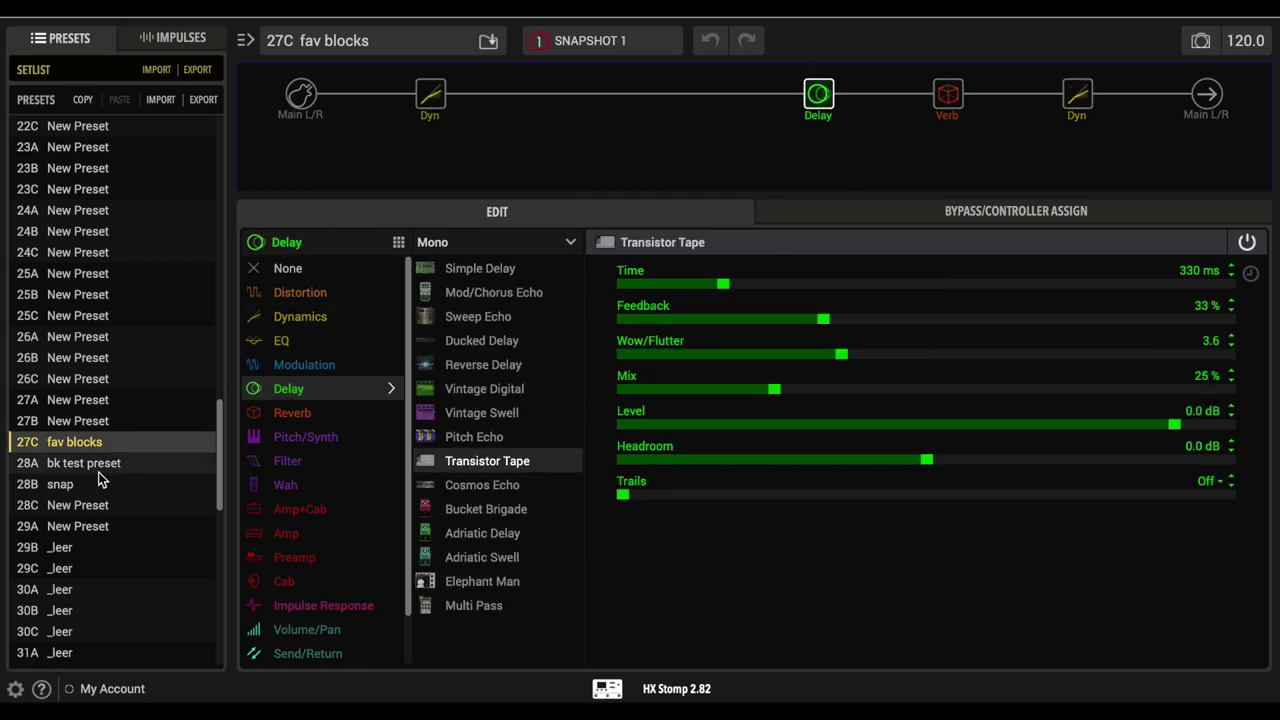
pyautogui.click(72, 486)
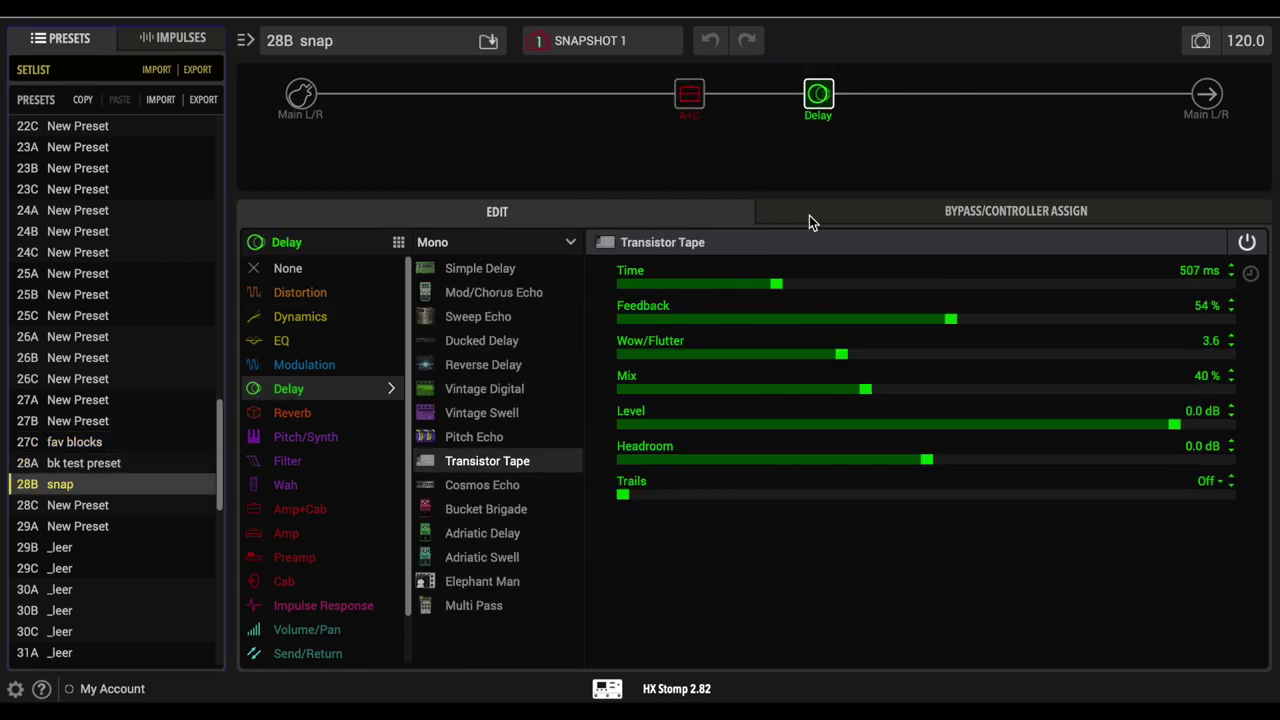
pyautogui.rightClick(819, 92)
pyautogui.click(852, 173)
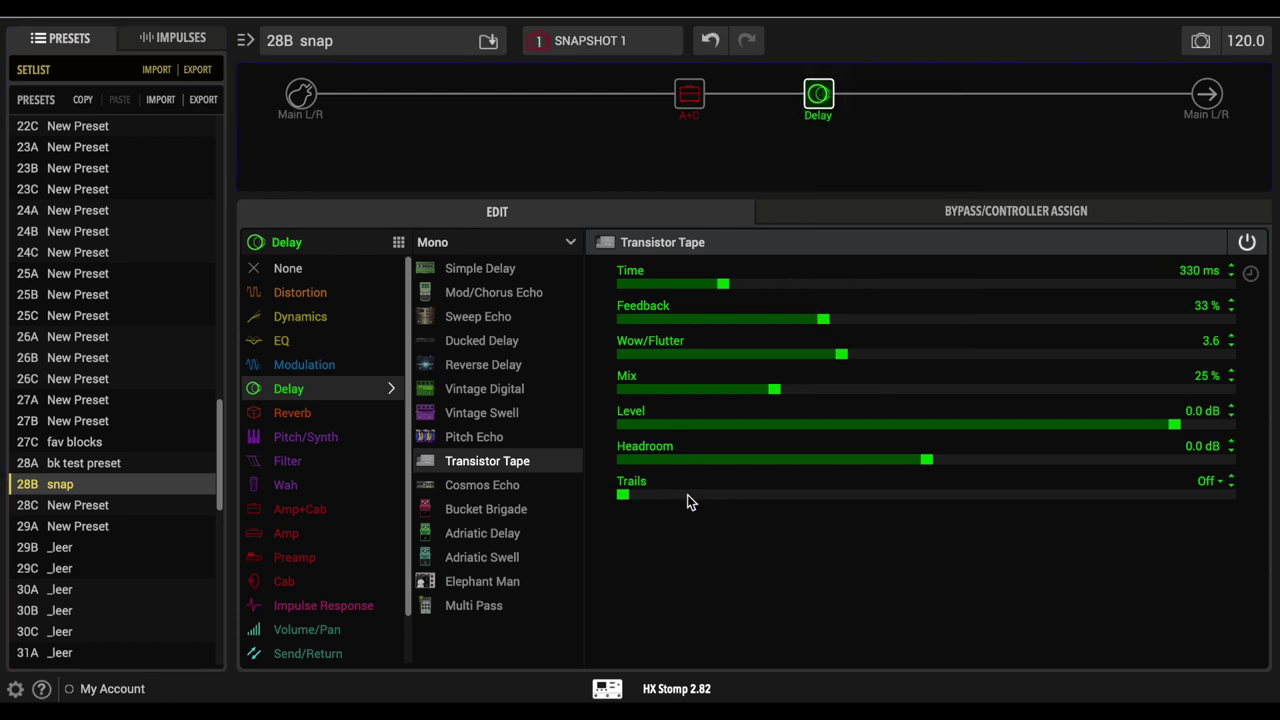
# Bypass the Transistor Tape delay in Snapshot 1 and have it turned on in Snapshot 2.
pyautogui.click(691, 98)
pyautogui.click(818, 94)
pyautogui.moveTo(818, 95)
pyautogui.click(812, 73)
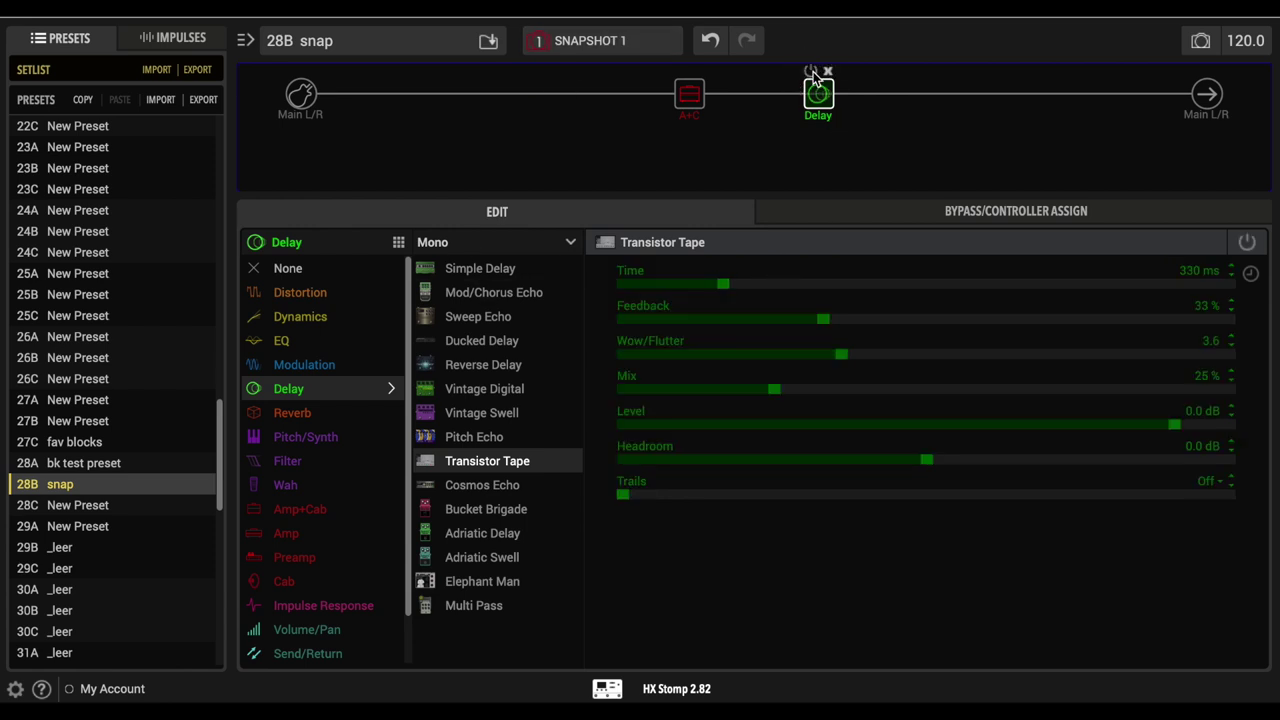
pyautogui.click(574, 42)
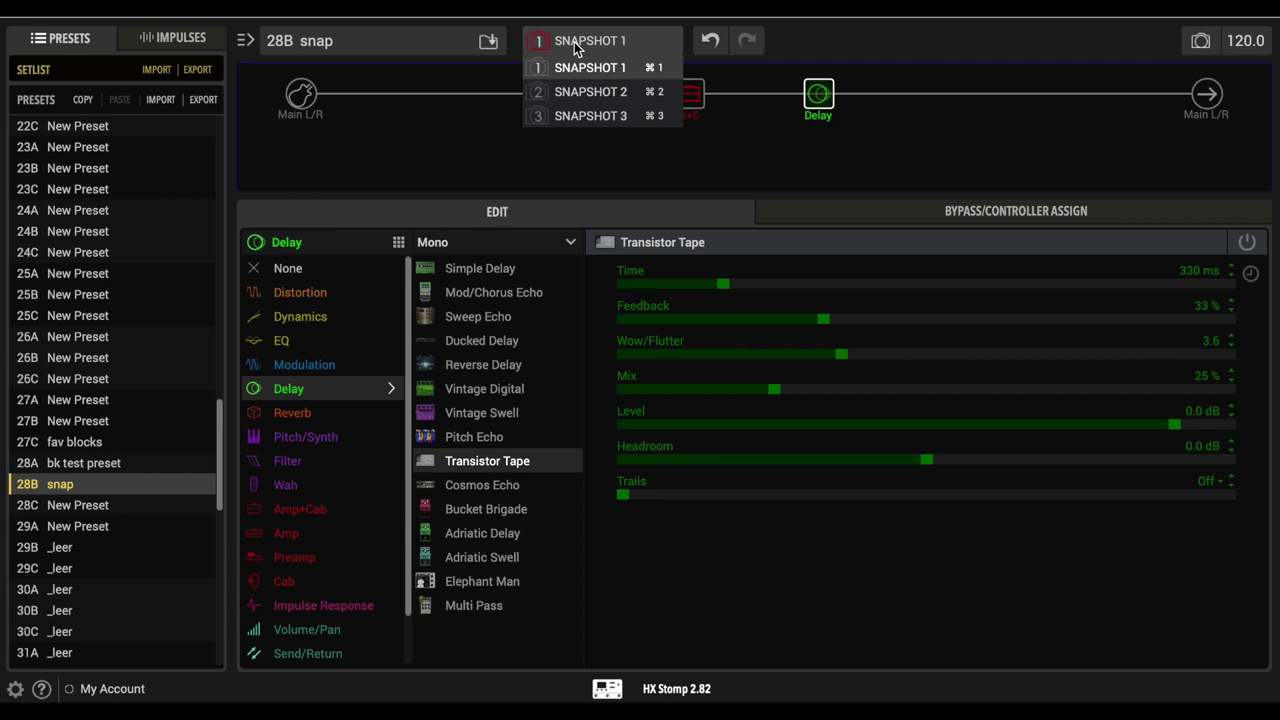
pyautogui.click(581, 93)
pyautogui.moveTo(812, 74)
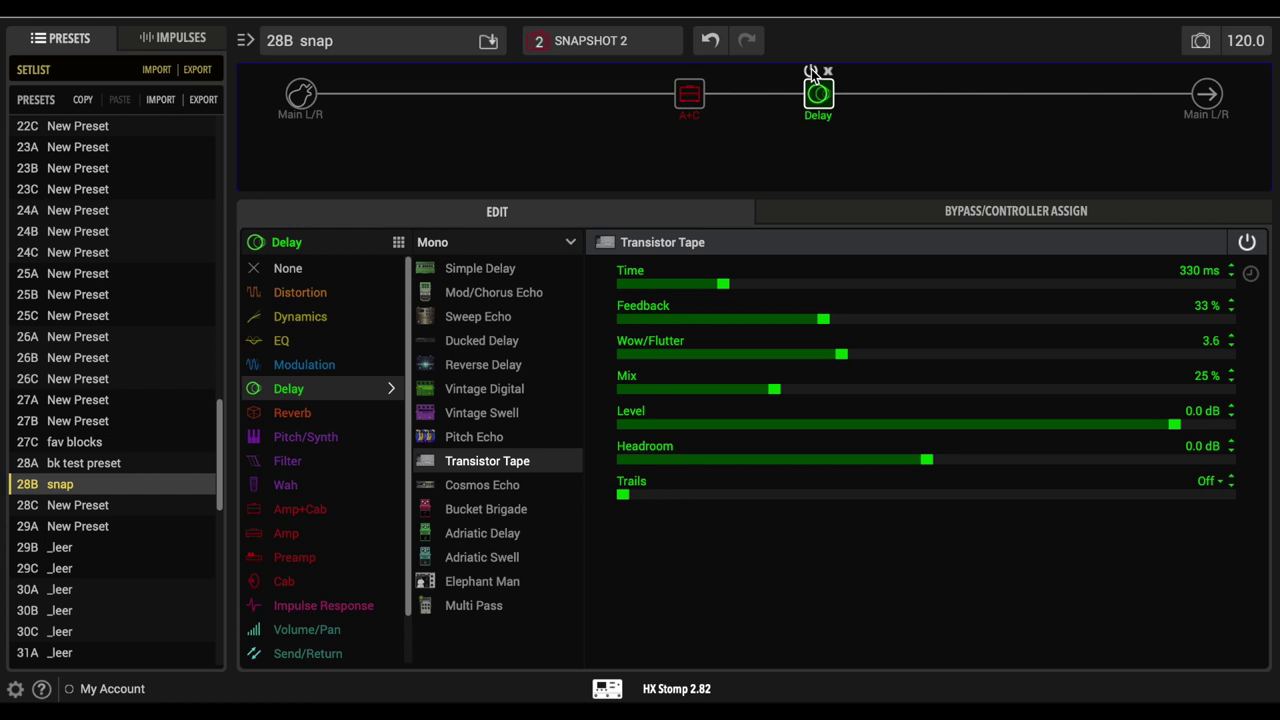
# Return to Snapshot 1 to set the delay to bypassed again, and set it to active in Snapshot 2.
pyautogui.click(616, 47)
pyautogui.click(623, 66)
pyautogui.click(811, 73)
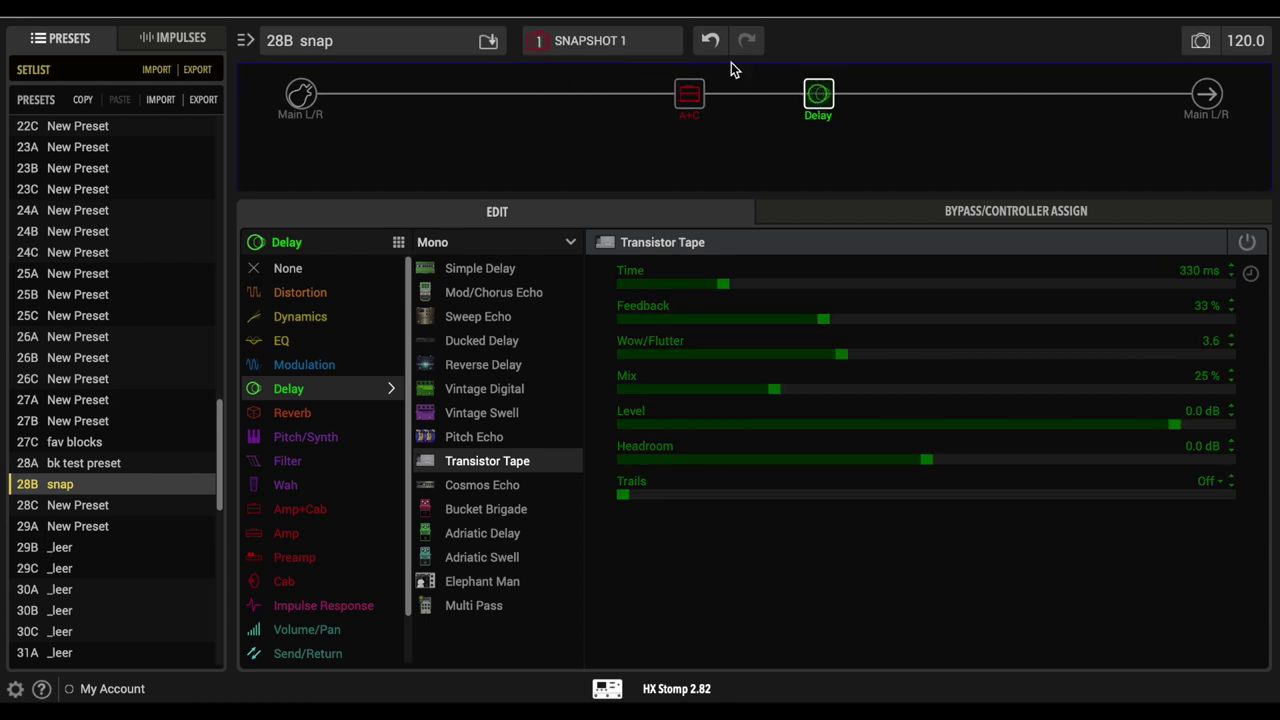
pyautogui.click(640, 42)
pyautogui.click(620, 92)
pyautogui.click(811, 73)
# Alternate between Snapshot 1 and Snapshot 2 to check the delay's bypass state in each.
pyautogui.click(646, 48)
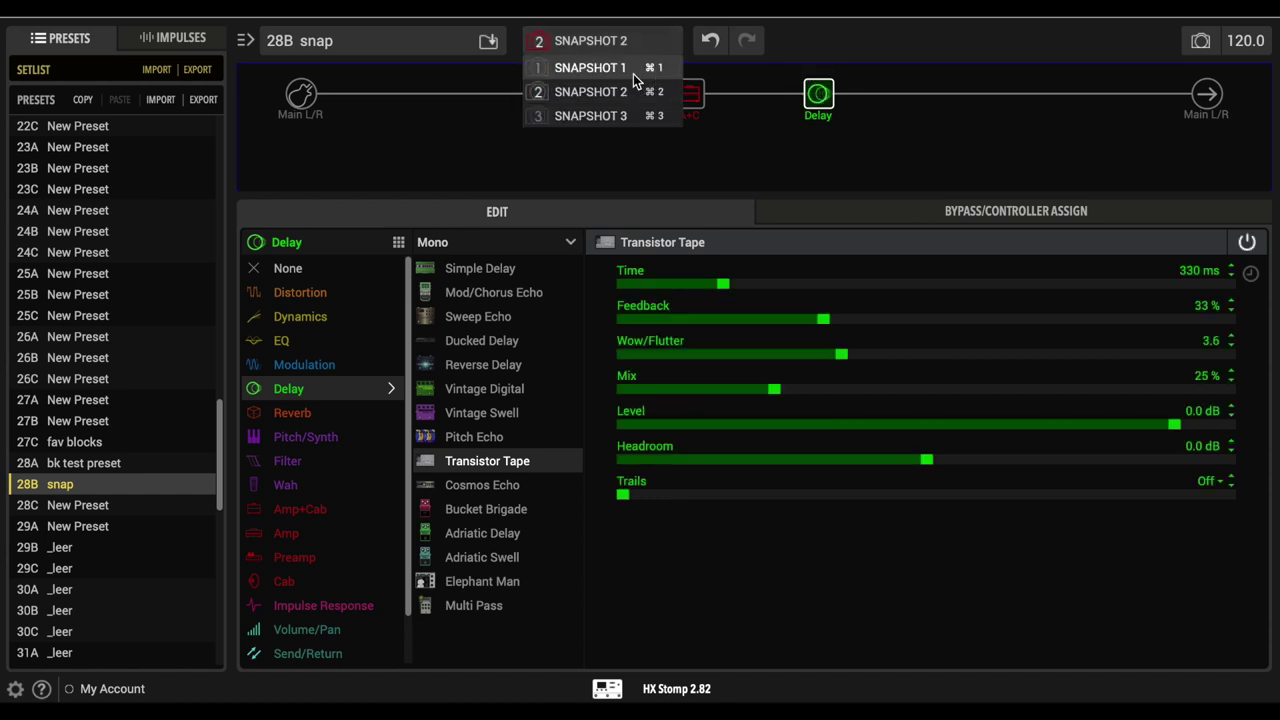
pyautogui.click(633, 70)
pyautogui.moveTo(813, 82)
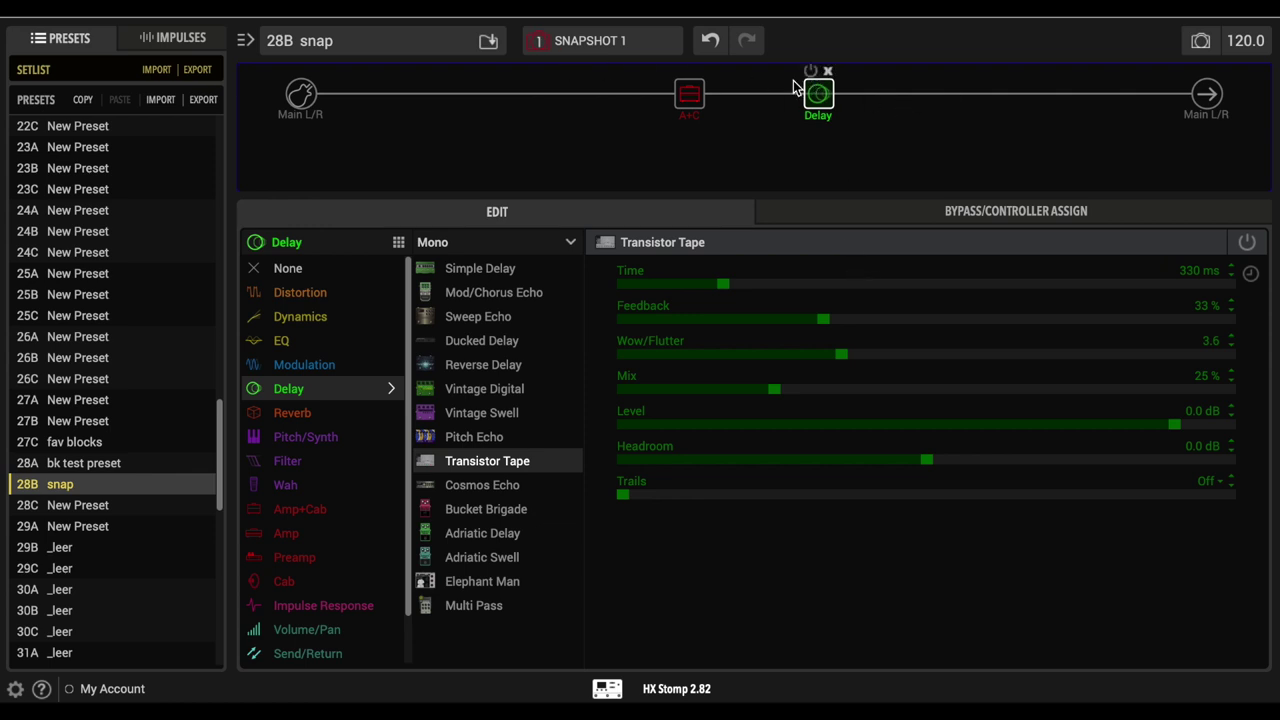
pyautogui.click(634, 46)
pyautogui.click(607, 92)
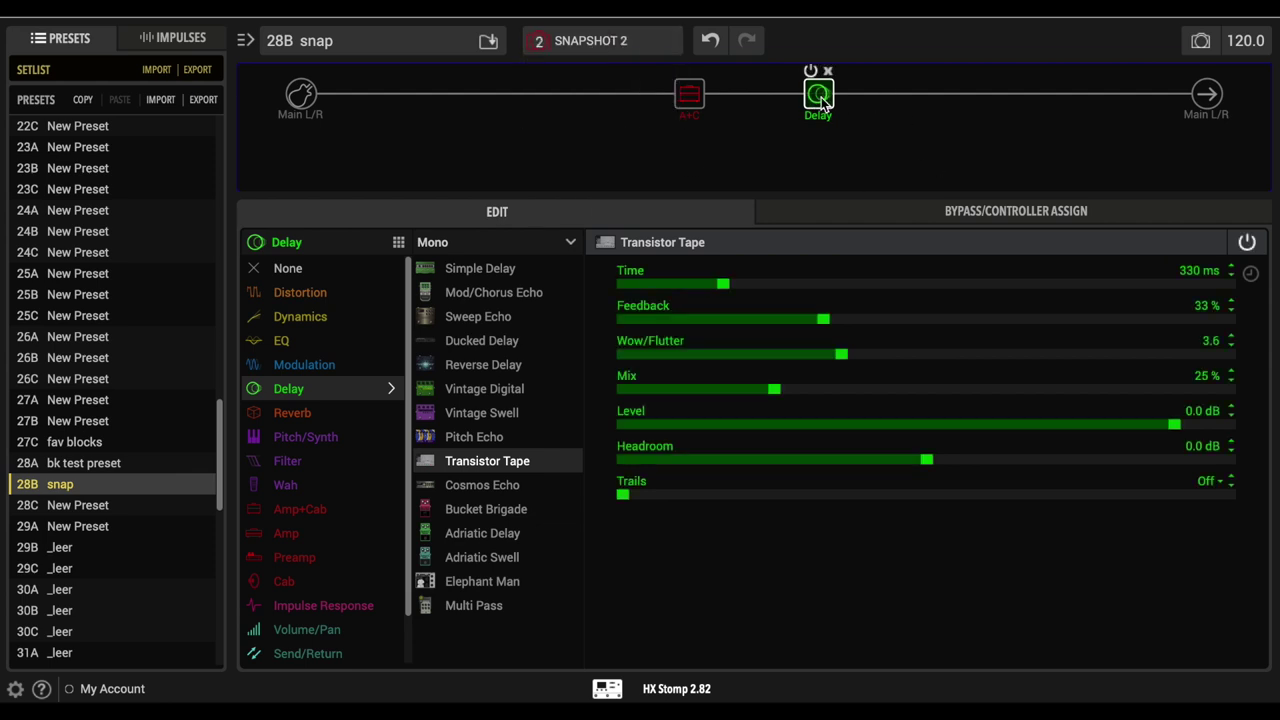
pyautogui.click(672, 52)
pyautogui.click(630, 66)
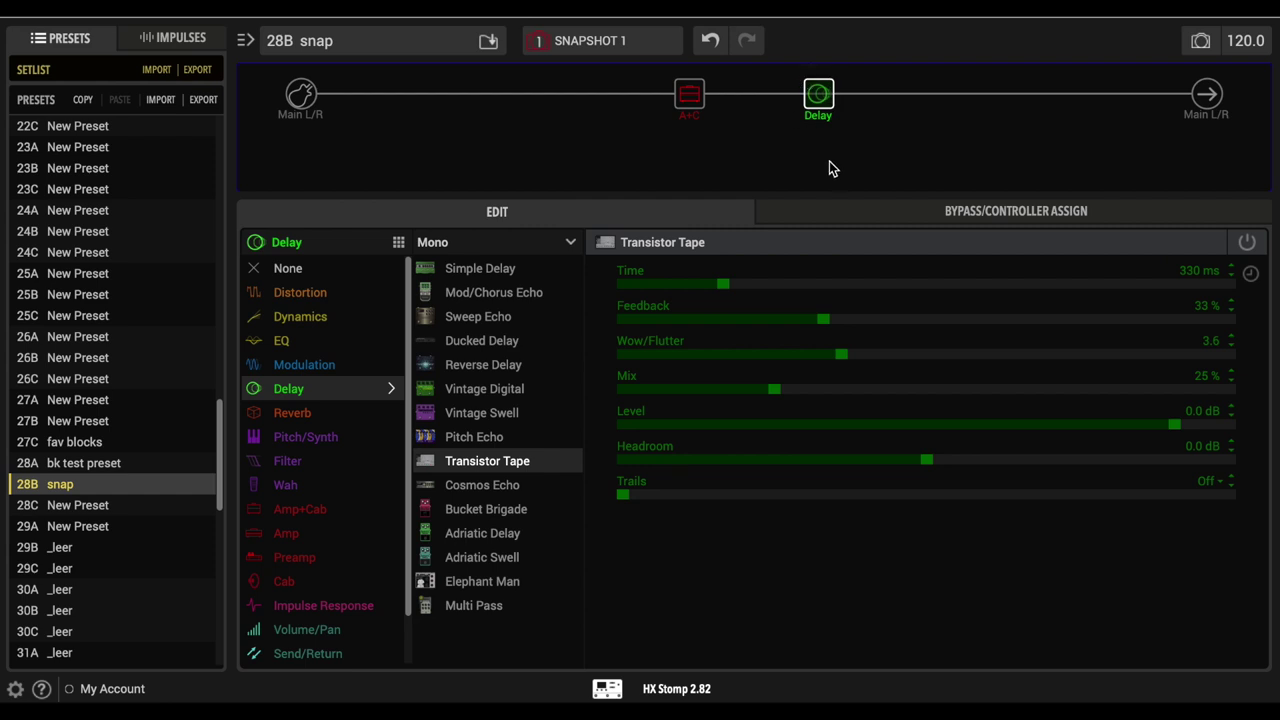
pyautogui.moveTo(724, 123)
pyautogui.moveTo(691, 96); pyautogui.dragTo(578, 98)
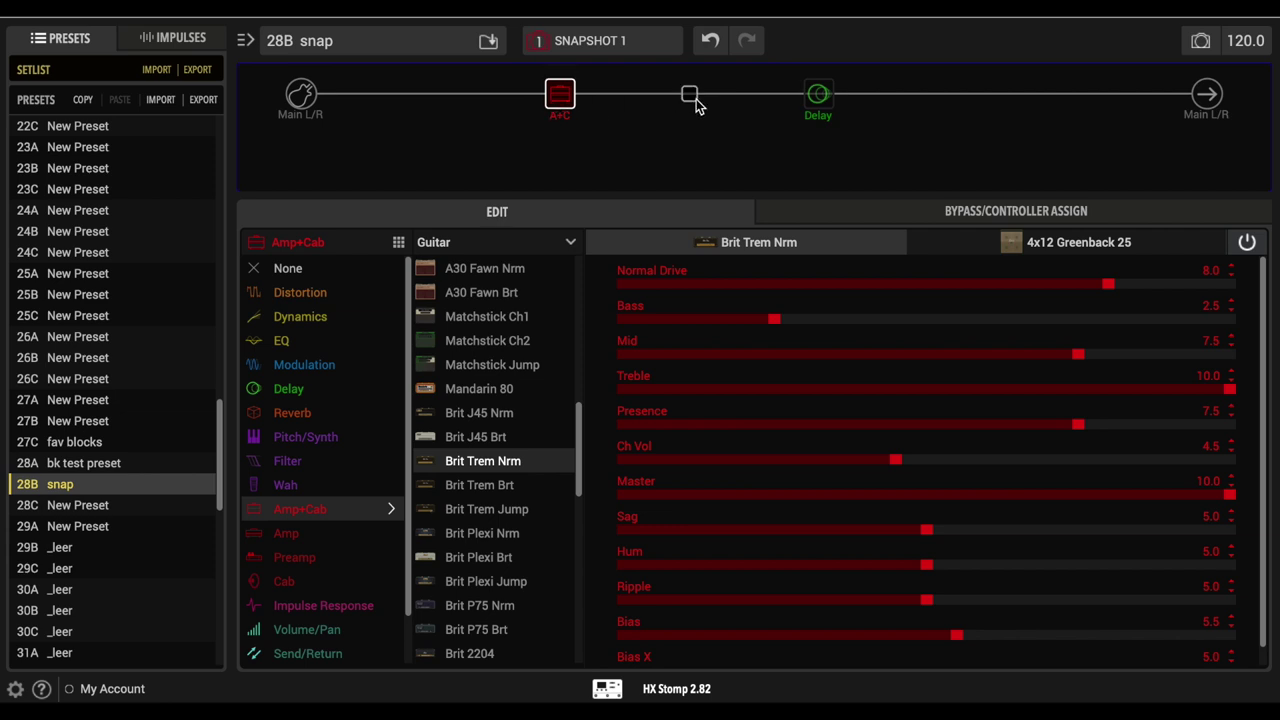
pyautogui.moveTo(560, 94); pyautogui.dragTo(660, 100)
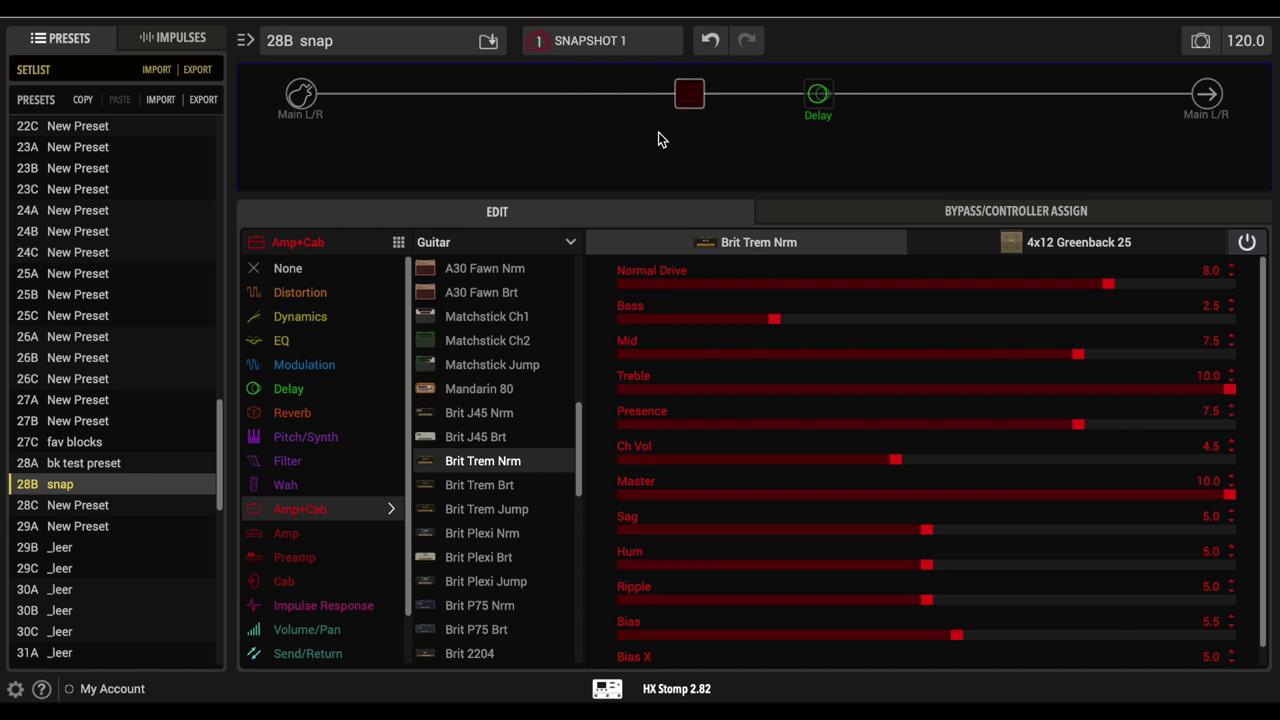
# Add a Tweed Blues Nrm Amp+Cab block before the Brit Trem Nrm amp and bypass the Brit Trem Nrm in Snapshot 1.
pyautogui.click(560, 94)
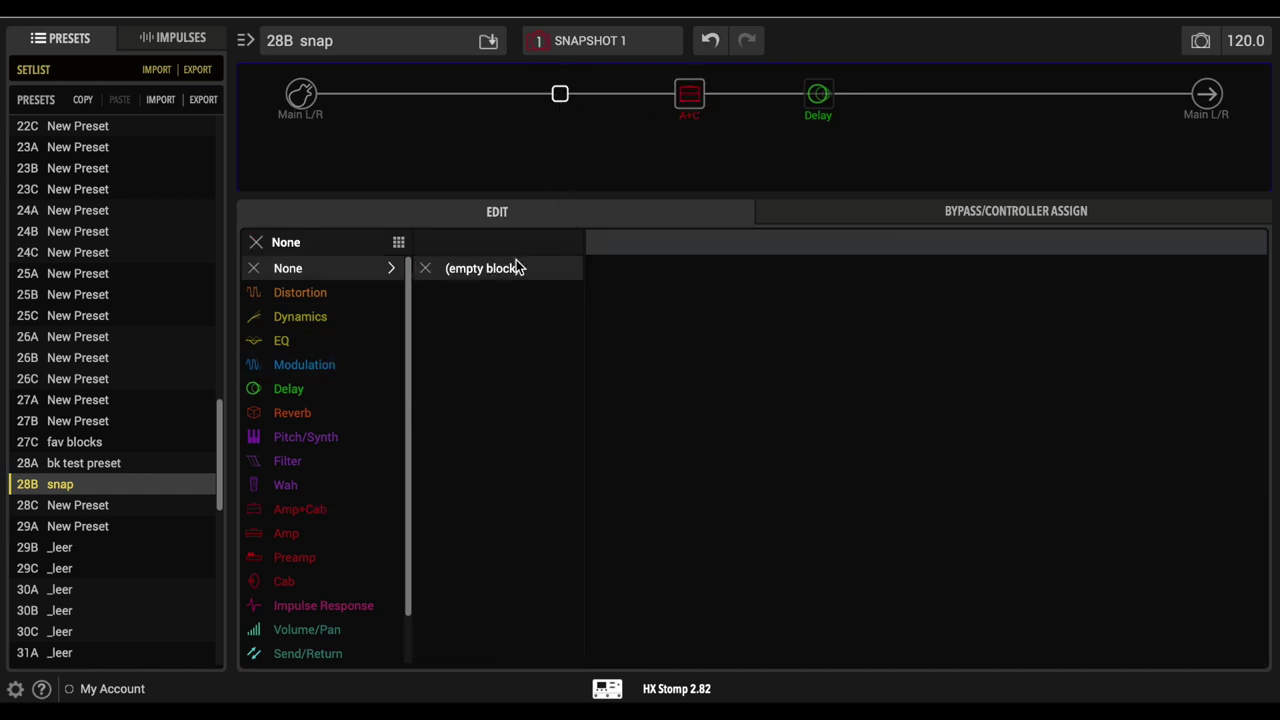
pyautogui.click(329, 512)
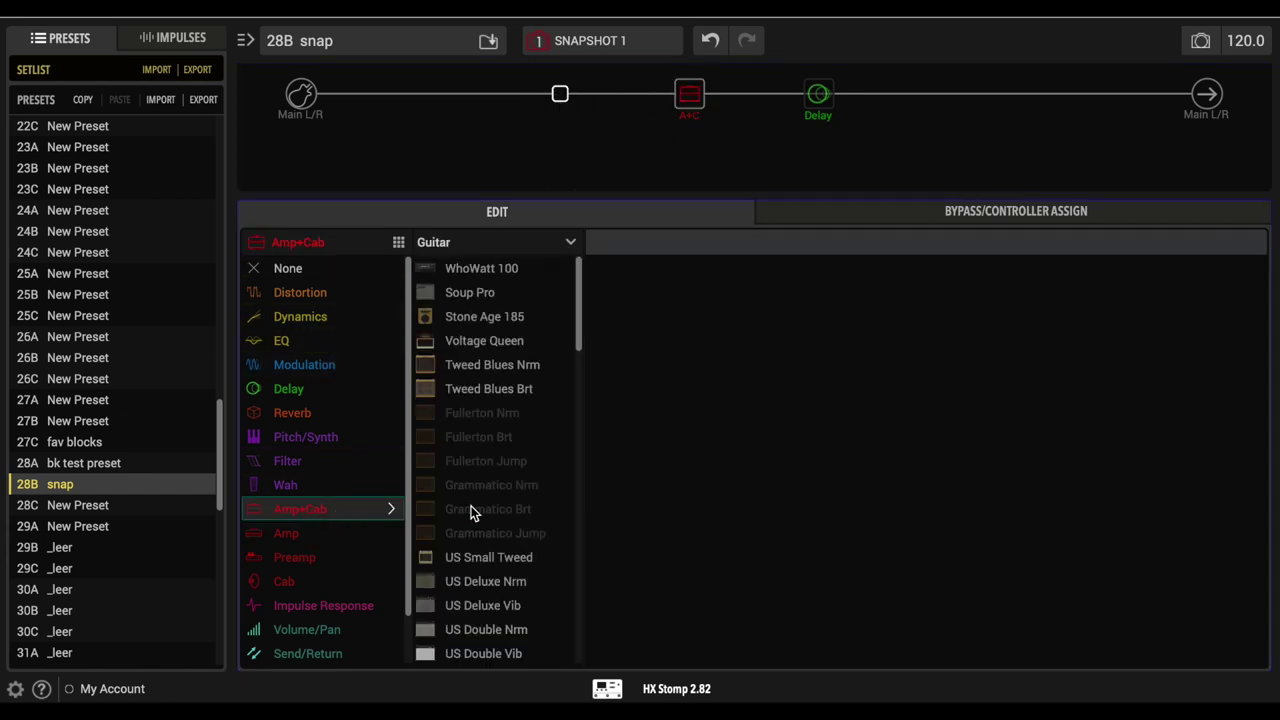
pyautogui.click(497, 363)
pyautogui.moveTo(561, 116)
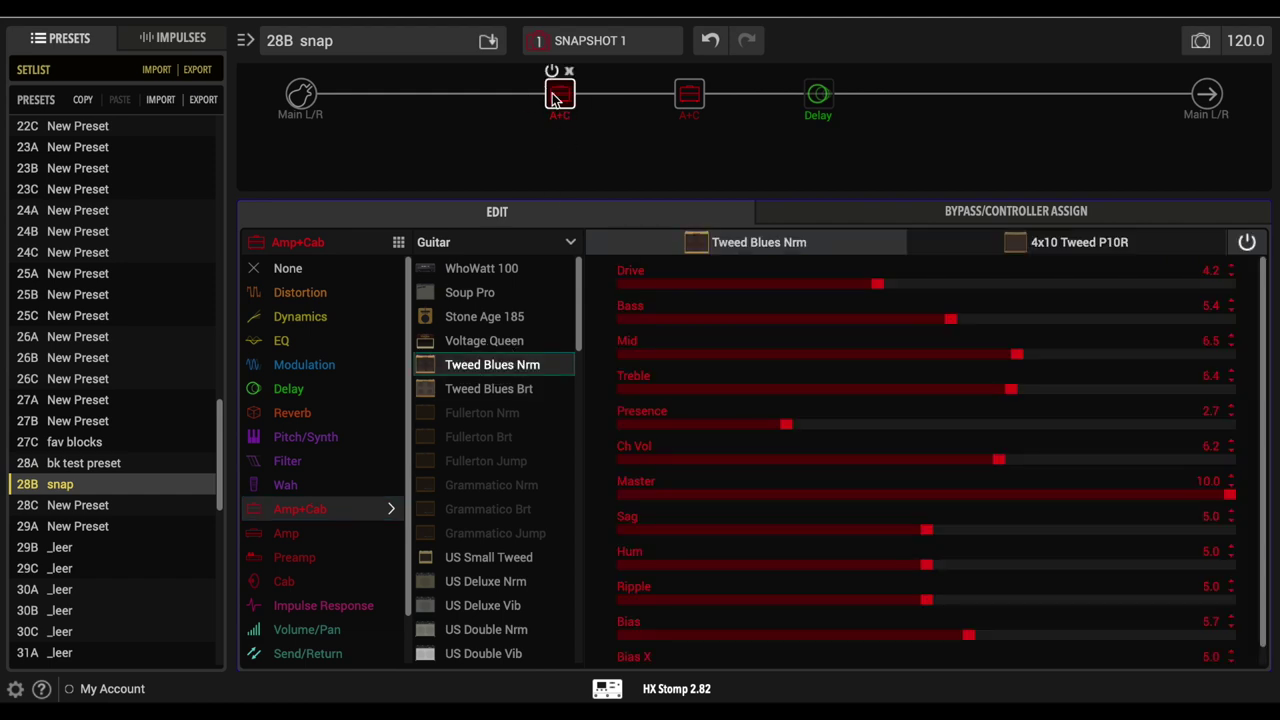
pyautogui.moveTo(683, 74)
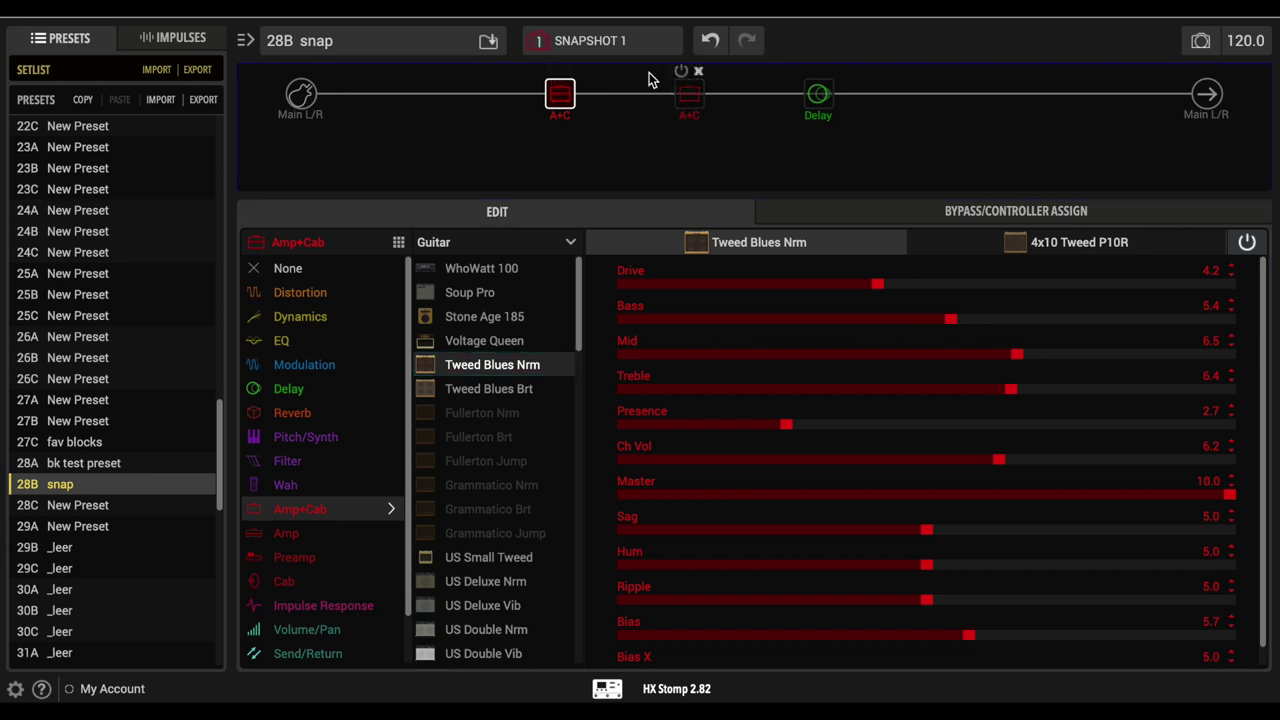
# In Snapshot 2, bypass the Tweed Blues Nrm amp and turn on the Brit Trem Nrm amp.
pyautogui.click(618, 42)
pyautogui.click(615, 93)
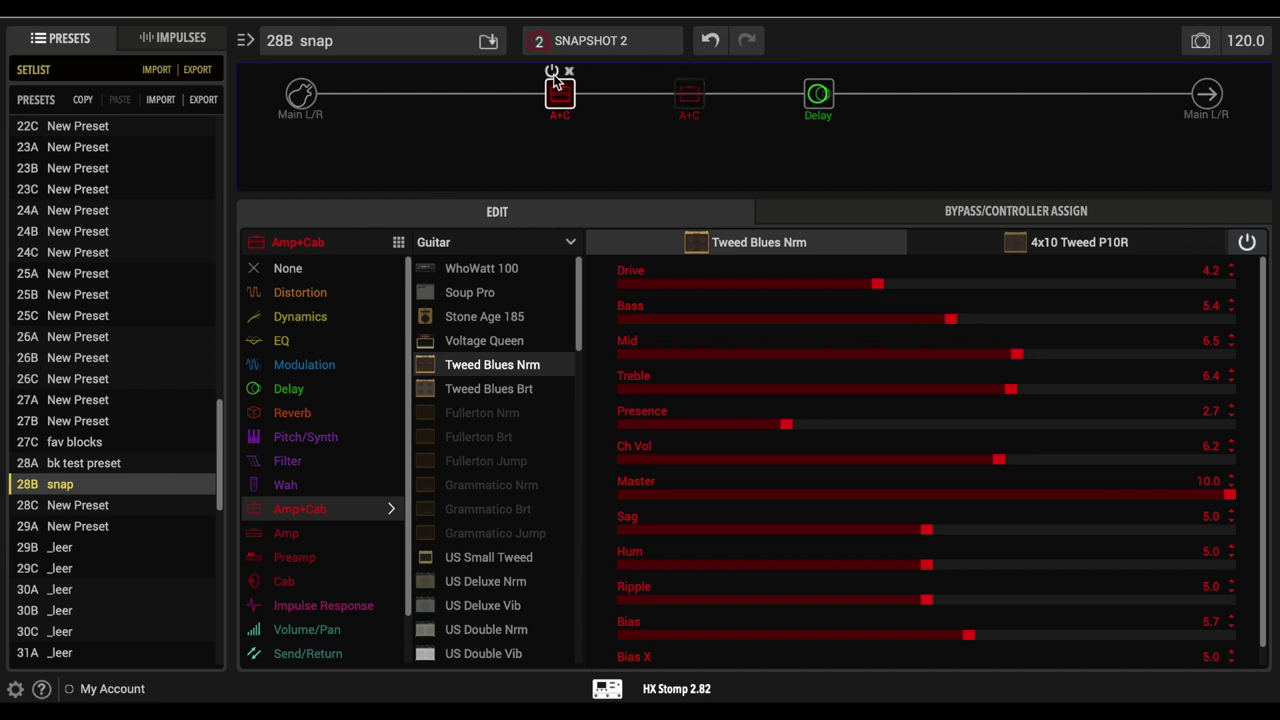
pyautogui.click(681, 71)
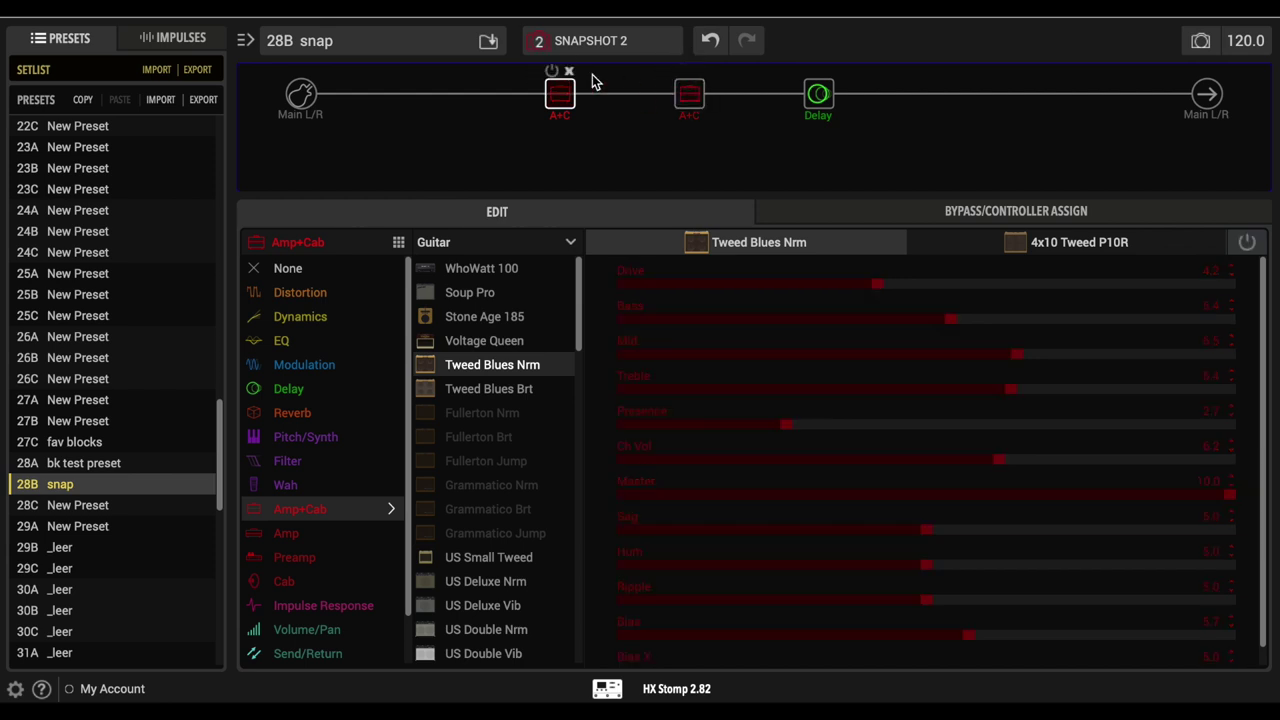
# Return to Snapshot 1 and bypass the Brit Trem Nrm amp block there.
pyautogui.click(600, 42)
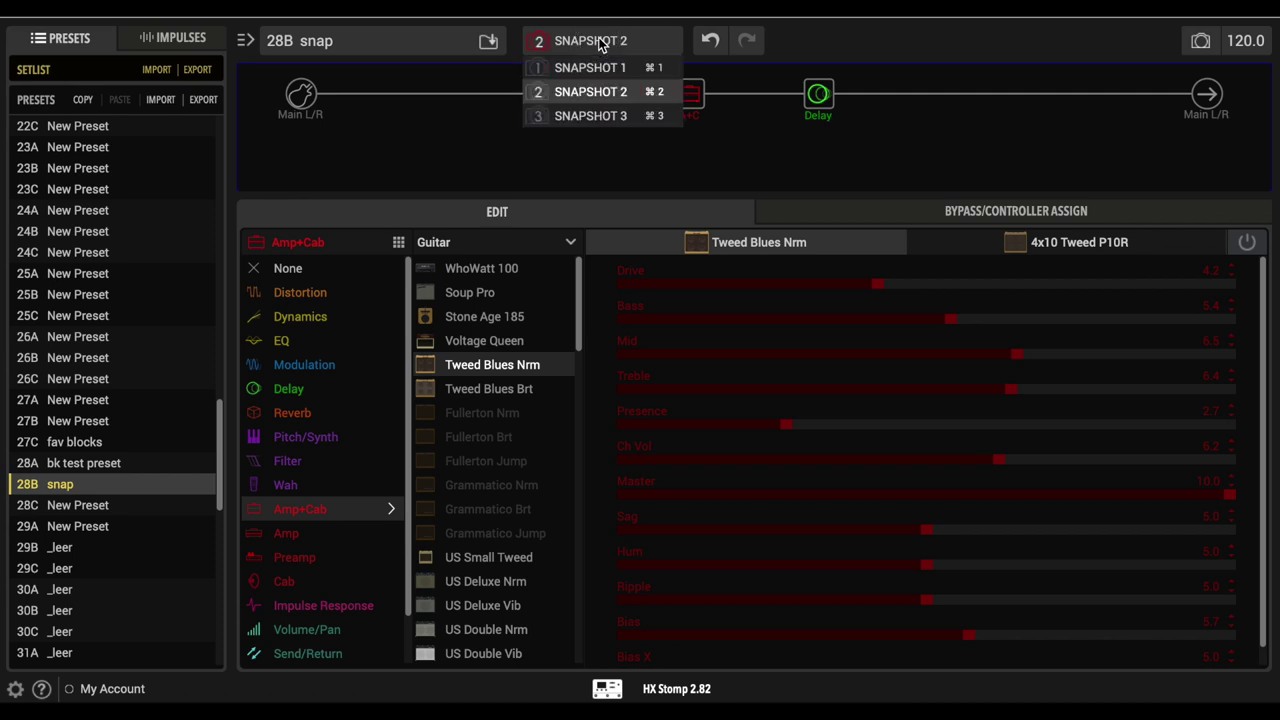
pyautogui.click(598, 63)
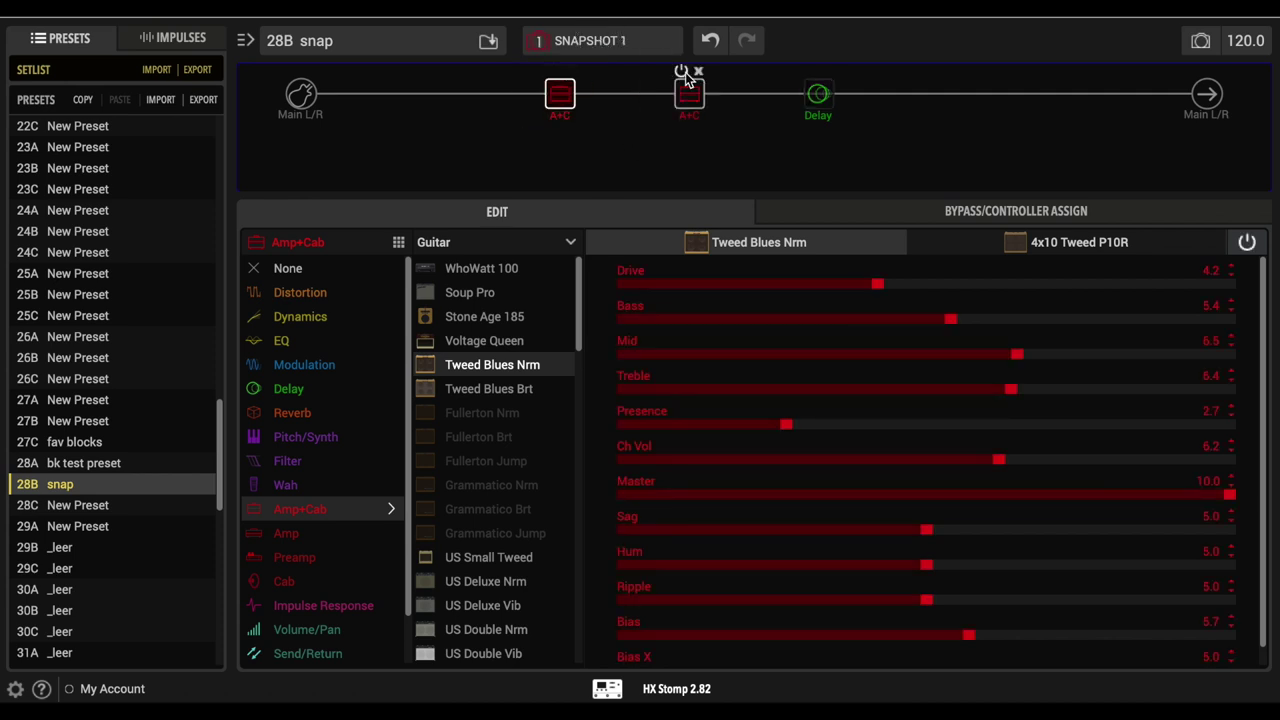
pyautogui.click(683, 72)
pyautogui.moveTo(578, 92)
# Switch back and forth between Snapshot 1 and Snapshot 2 to compare which amp and delay blocks are active.
pyautogui.click(603, 44)
pyautogui.click(600, 88)
pyautogui.click(652, 50)
pyautogui.click(595, 67)
pyautogui.click(645, 45)
pyautogui.click(634, 91)
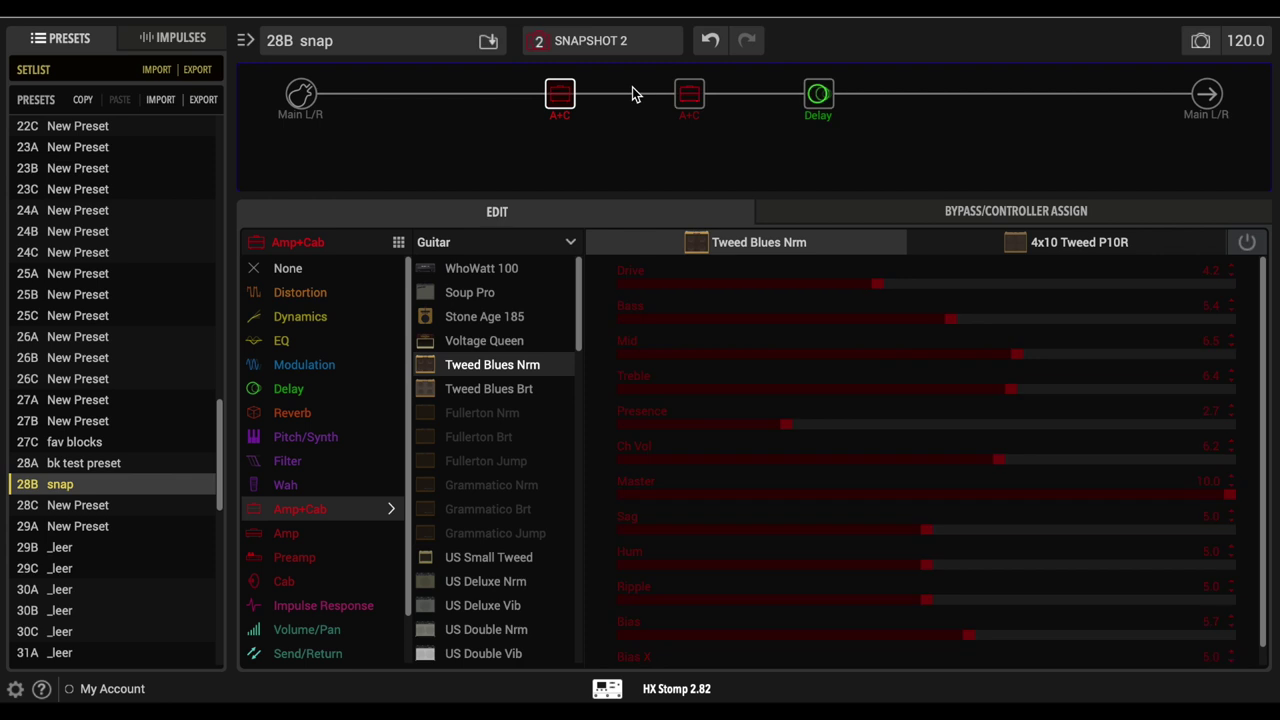
# Change the Brit Trem Nrm block to the Brit Plexi Nrm model and delete the Tweed Blues Nrm block.
pyautogui.click(690, 96)
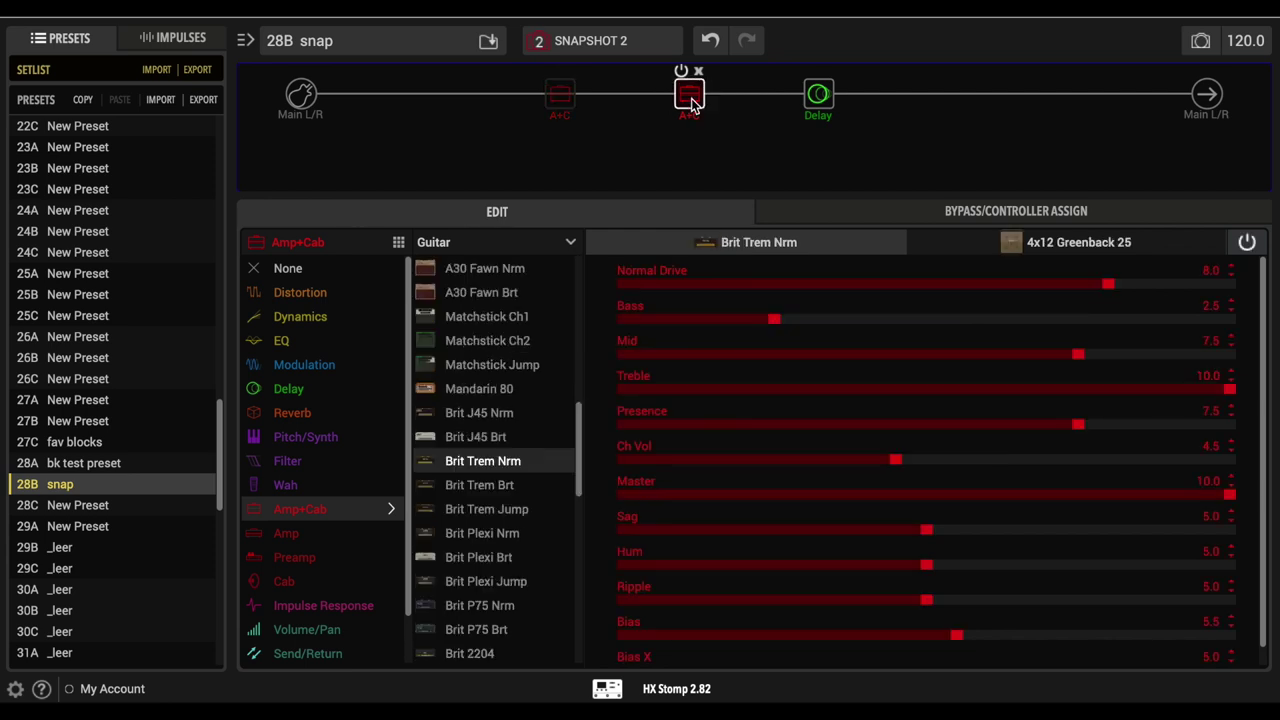
pyautogui.click(505, 537)
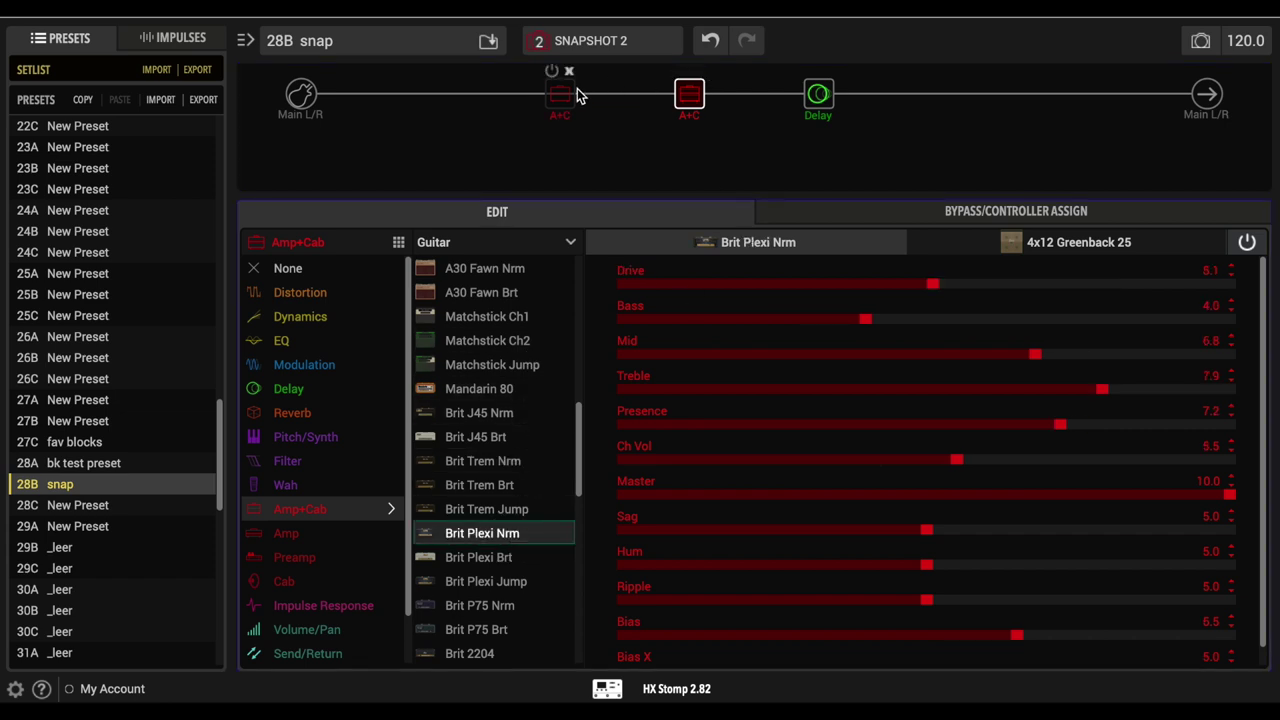
pyautogui.click(568, 71)
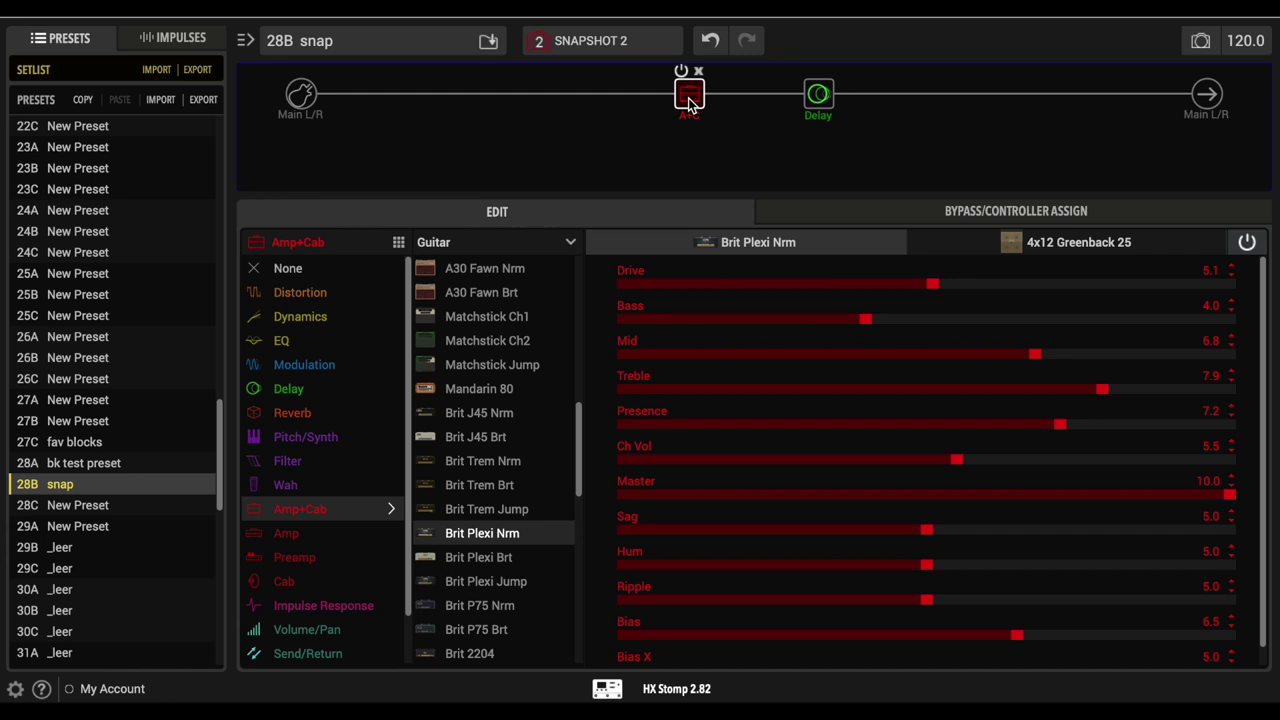
# Return to Snapshot 1 and remove the Delay block from the signal chain.
pyautogui.click(639, 47)
pyautogui.click(640, 66)
pyautogui.moveTo(683, 75)
pyautogui.click(610, 42)
pyautogui.click(594, 92)
pyautogui.click(612, 40)
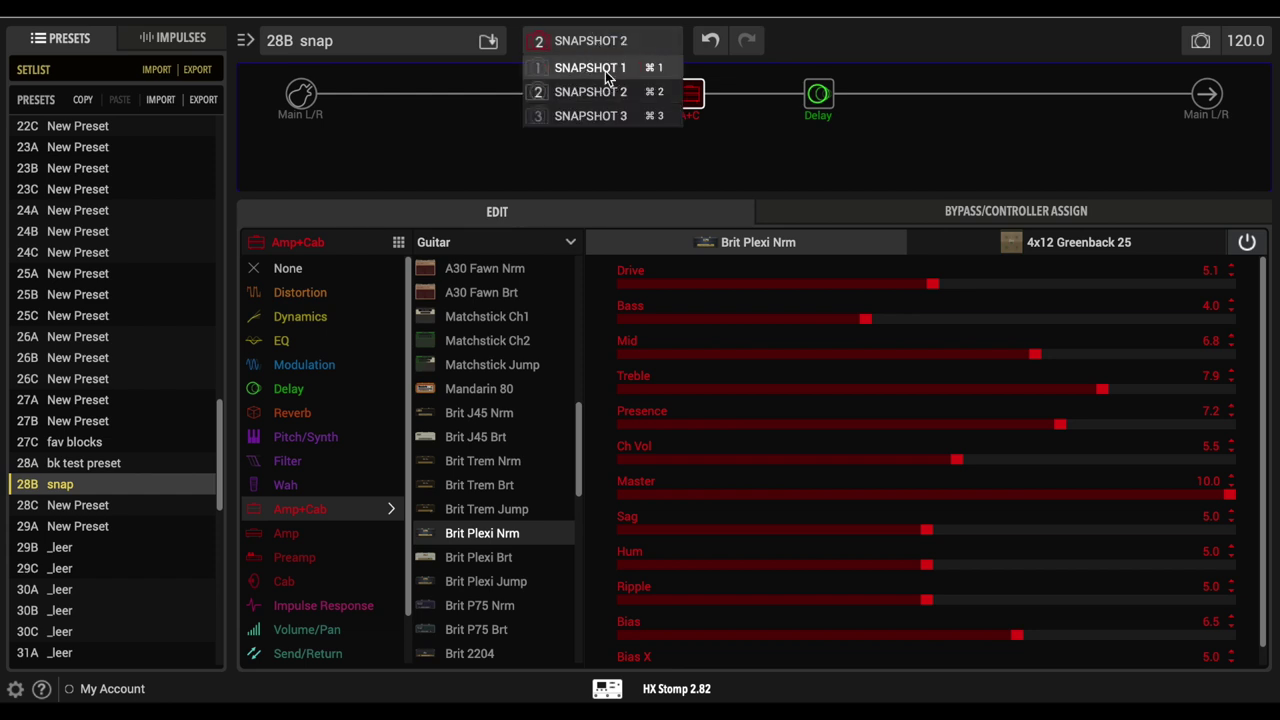
pyautogui.click(604, 70)
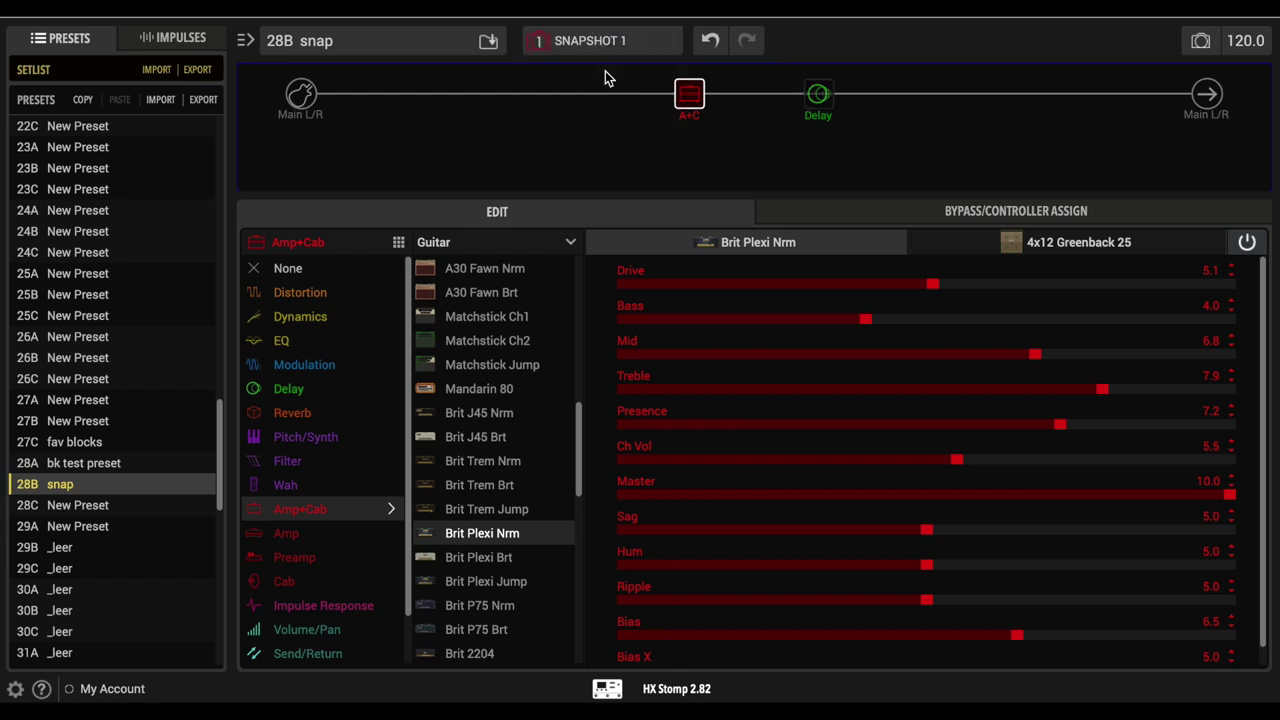
pyautogui.moveTo(826, 72)
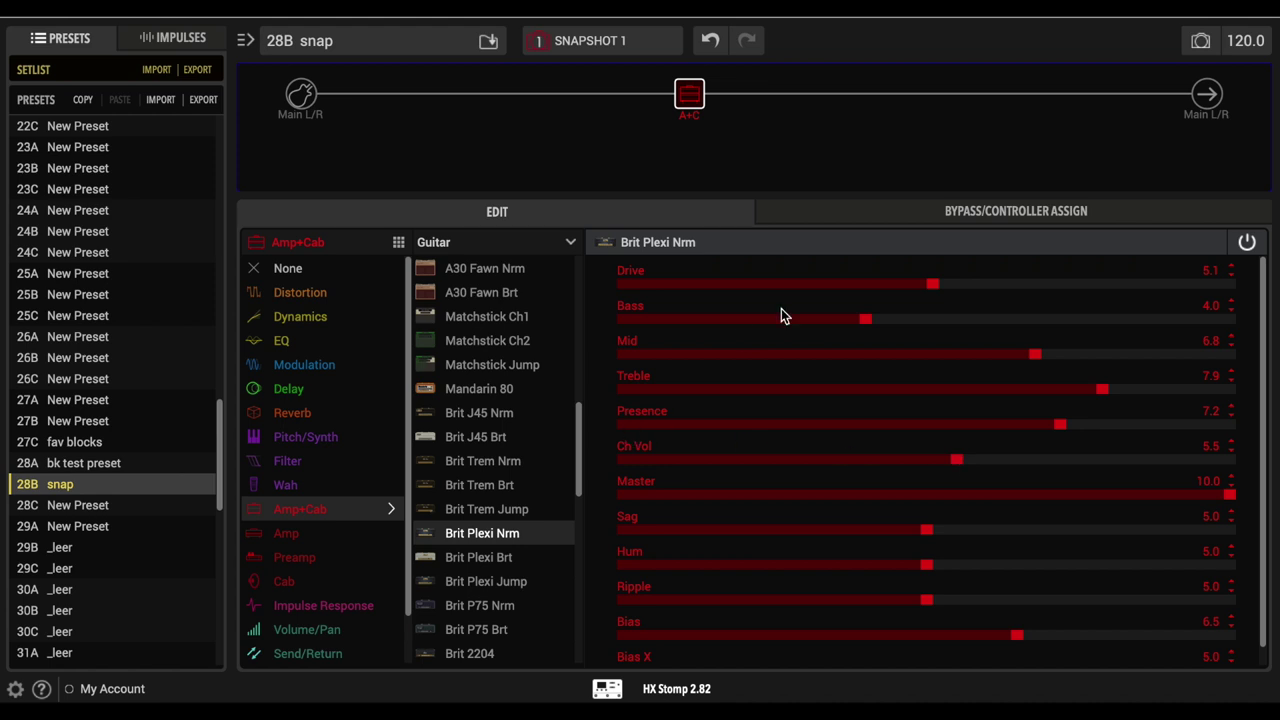
# In Snapshot 1, set the Brit Plexi Nrm's Ch Vol to 10.0 and Drive to 1.4, assigning both parameters to snapshot control.
pyautogui.click(958, 461)
pyautogui.moveTo(958, 463); pyautogui.dragTo(1229, 462)
pyautogui.moveTo(946, 287); pyautogui.dragTo(648, 305)
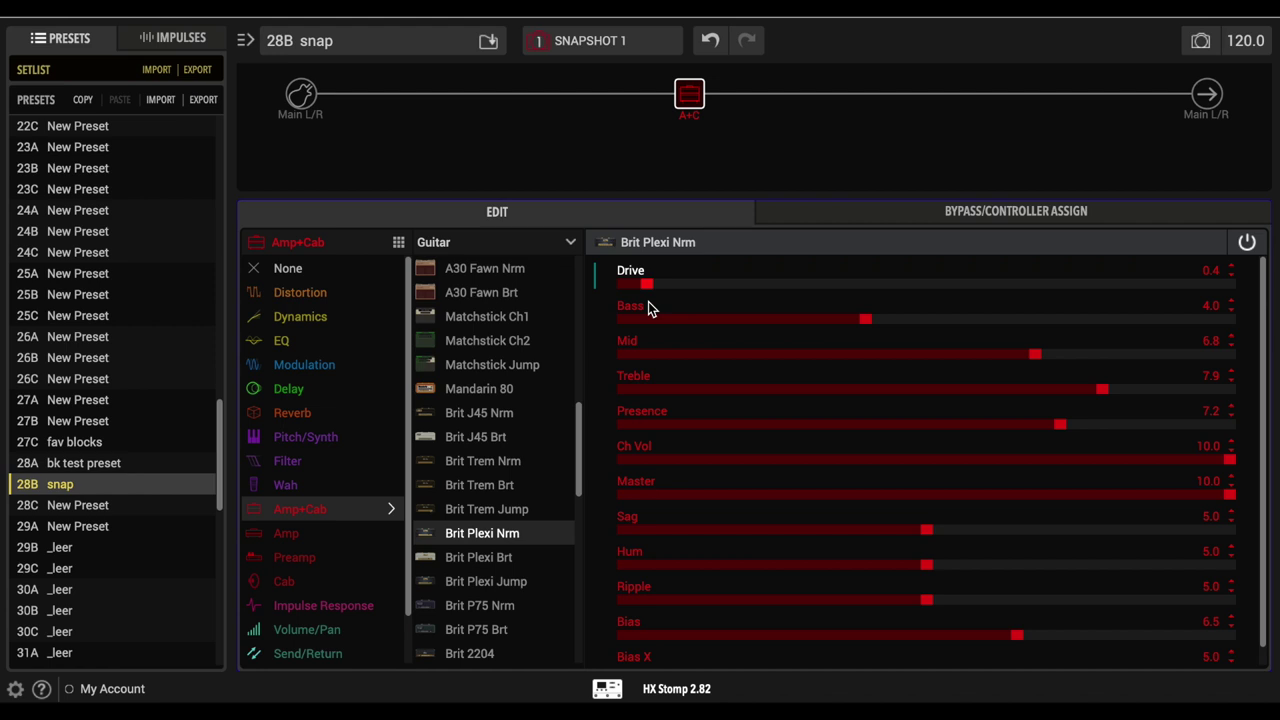
pyautogui.moveTo(643, 284); pyautogui.dragTo(705, 288)
pyautogui.click(707, 285)
pyautogui.click(645, 461)
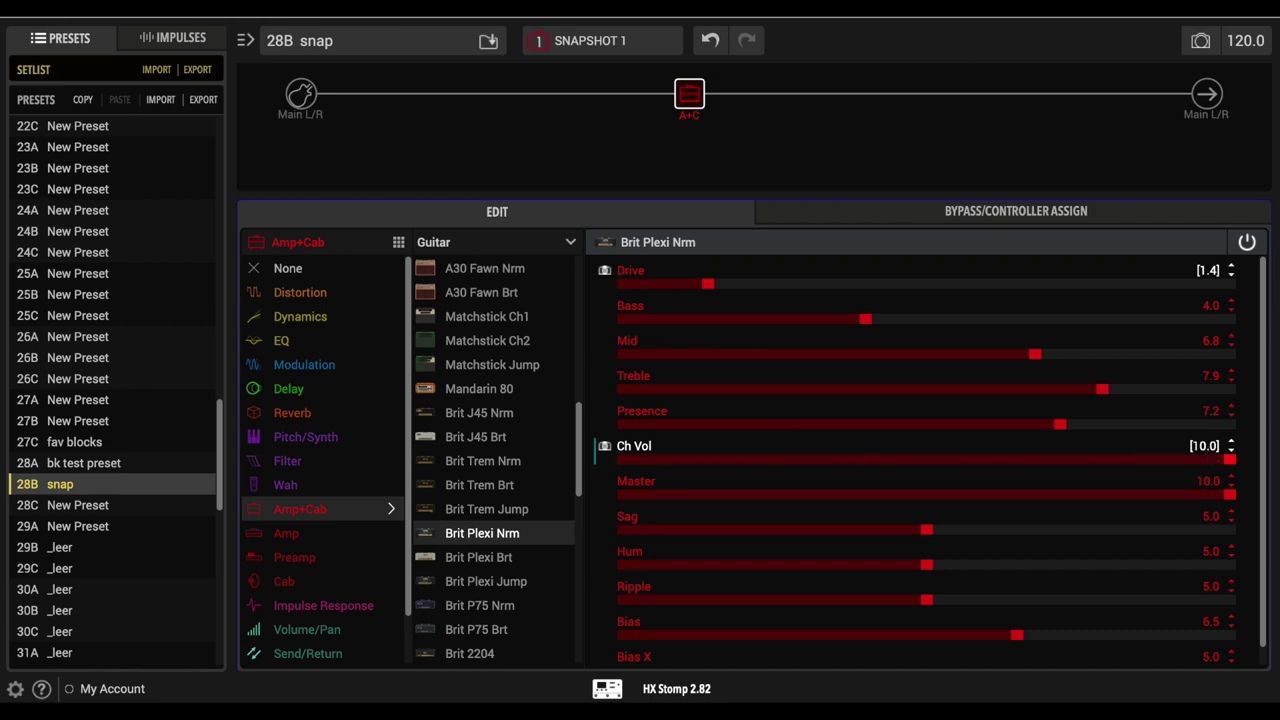
# In Snapshot 2, set the amp's Drive to 10.0 and Ch Vol to 5.8.
pyautogui.click(622, 44)
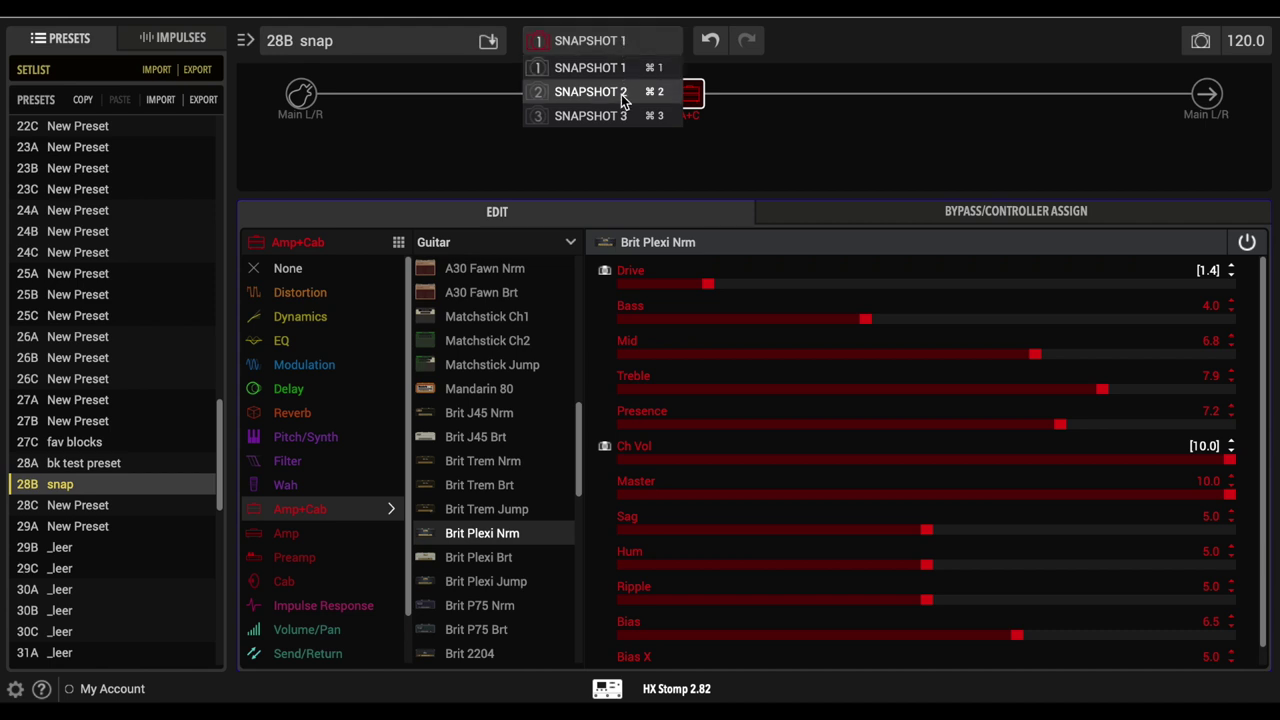
pyautogui.click(622, 96)
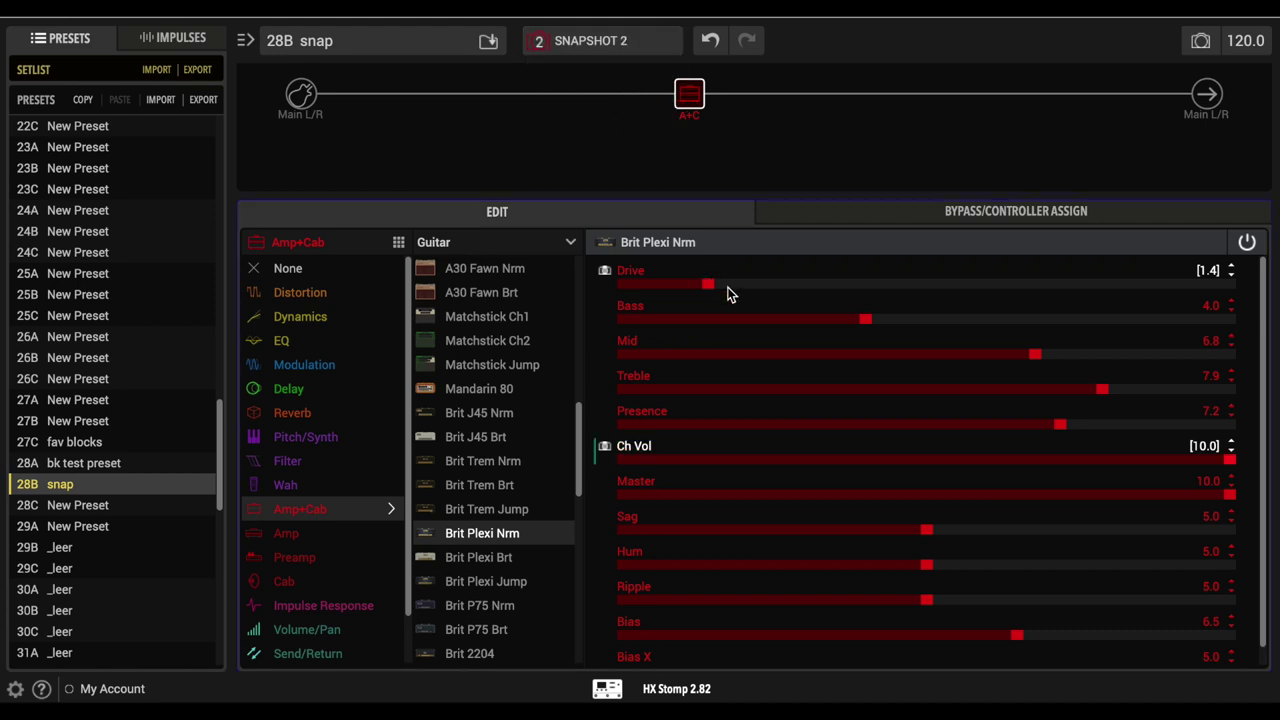
pyautogui.moveTo(1077, 463); pyautogui.dragTo(878, 459)
pyautogui.moveTo(708, 284); pyautogui.dragTo(1277, 303)
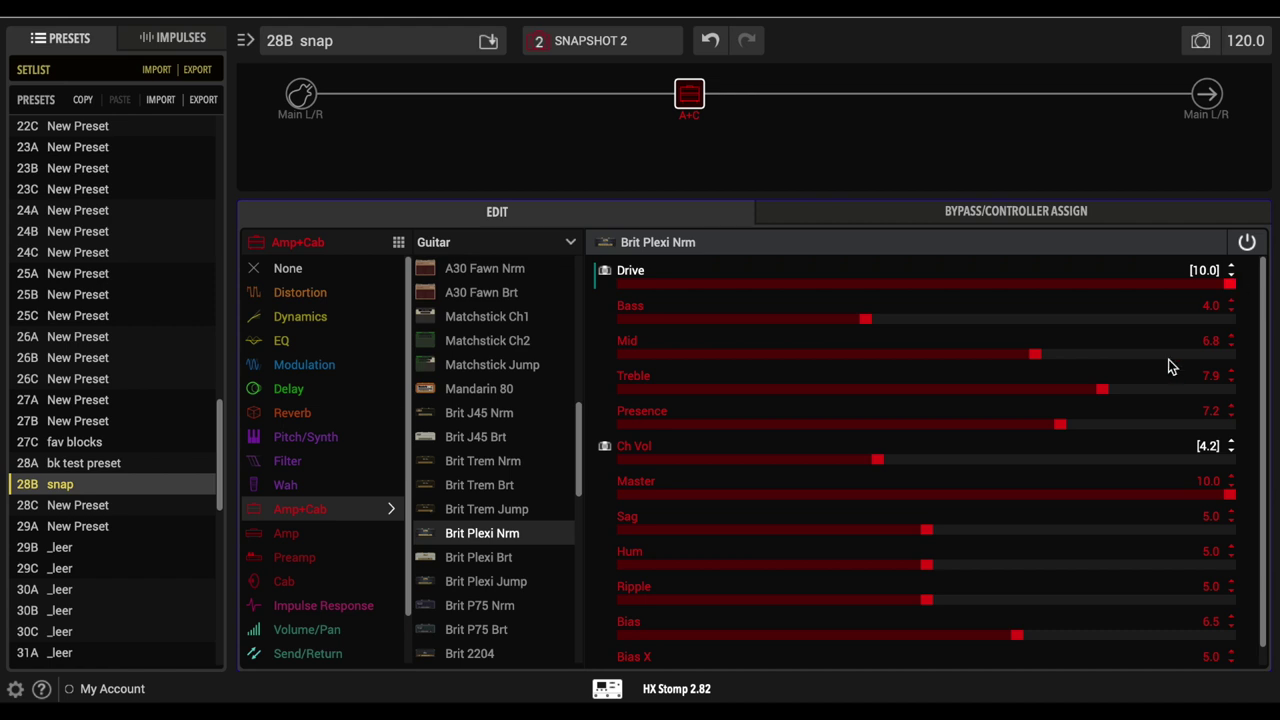
pyautogui.moveTo(884, 458); pyautogui.dragTo(979, 469)
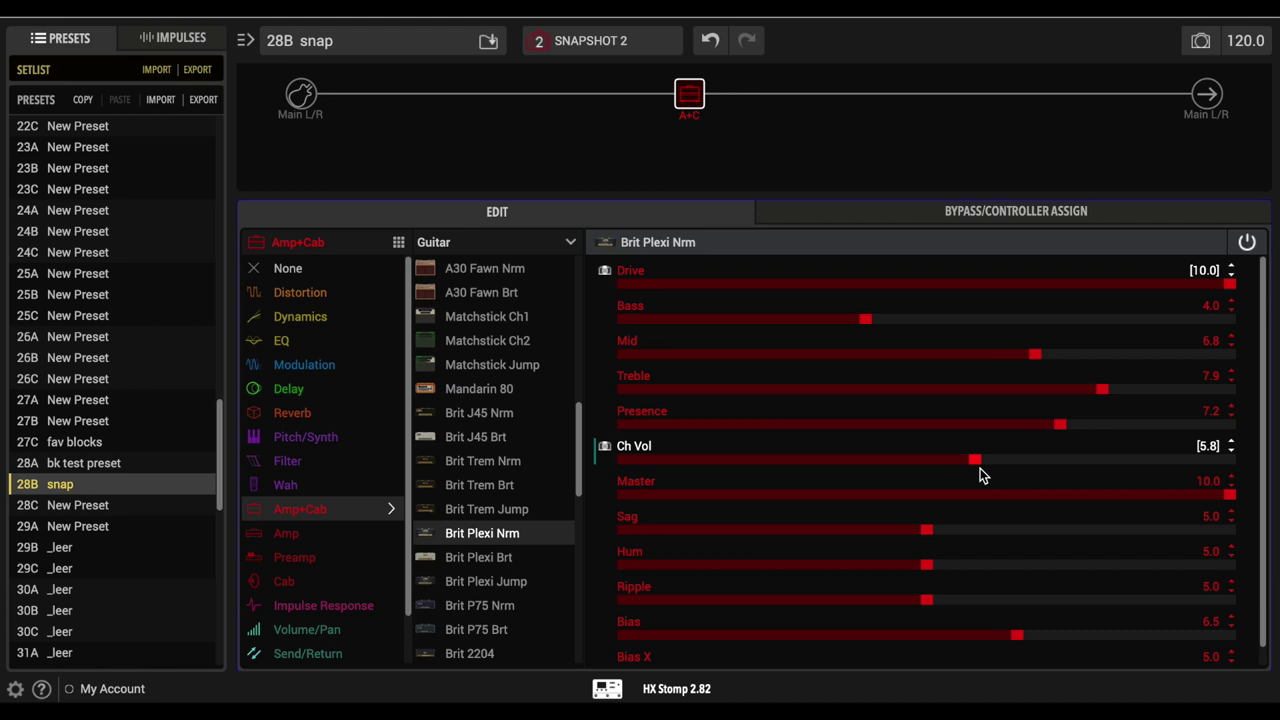
# In Snapshot 1, assign the amp's Mid and Bass to snapshot control, setting Mid to 3.1 and Bass to 2.7.
pyautogui.click(628, 40)
pyautogui.click(614, 70)
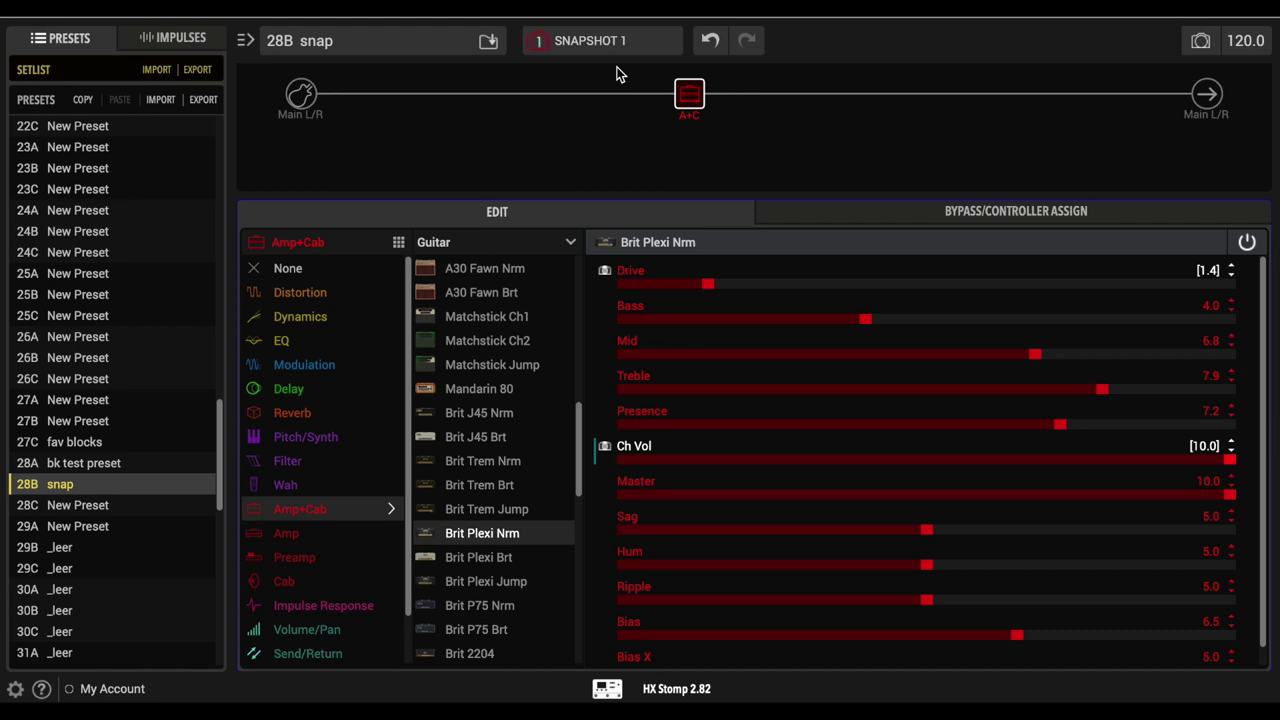
pyautogui.moveTo(665, 97)
pyautogui.click(933, 353)
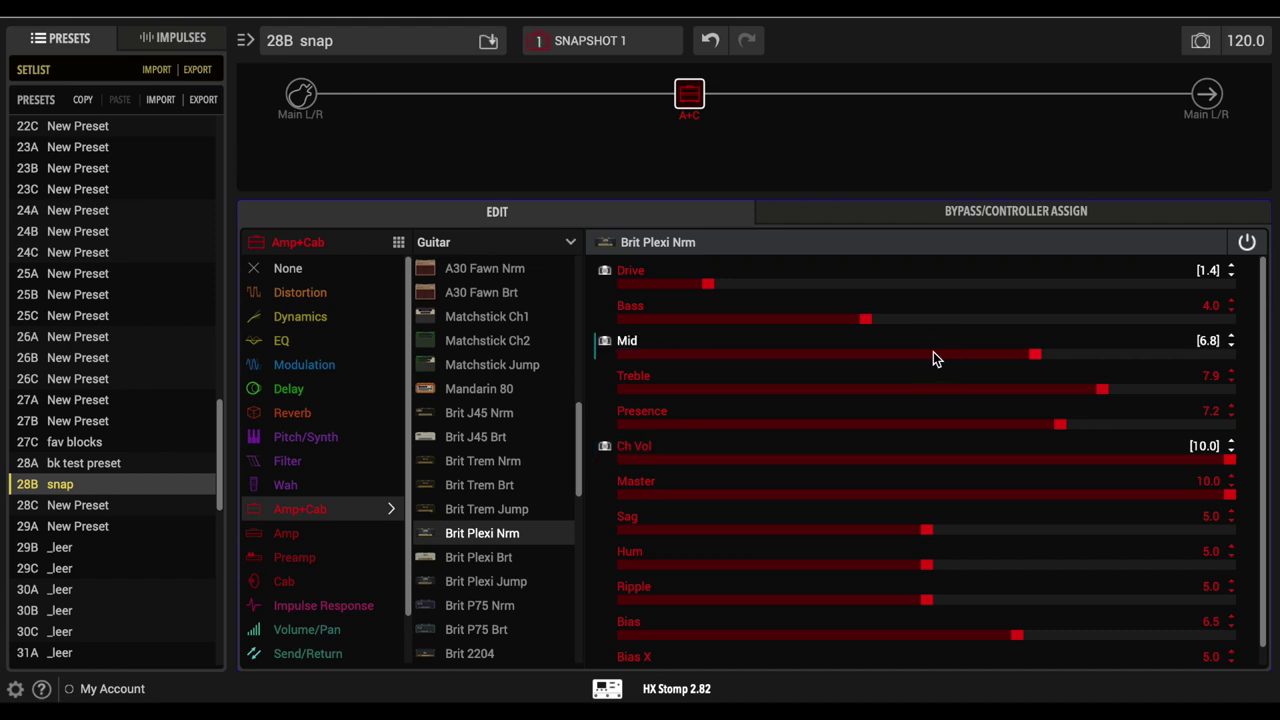
pyautogui.moveTo(1033, 356); pyautogui.dragTo(810, 359)
pyautogui.click(786, 321)
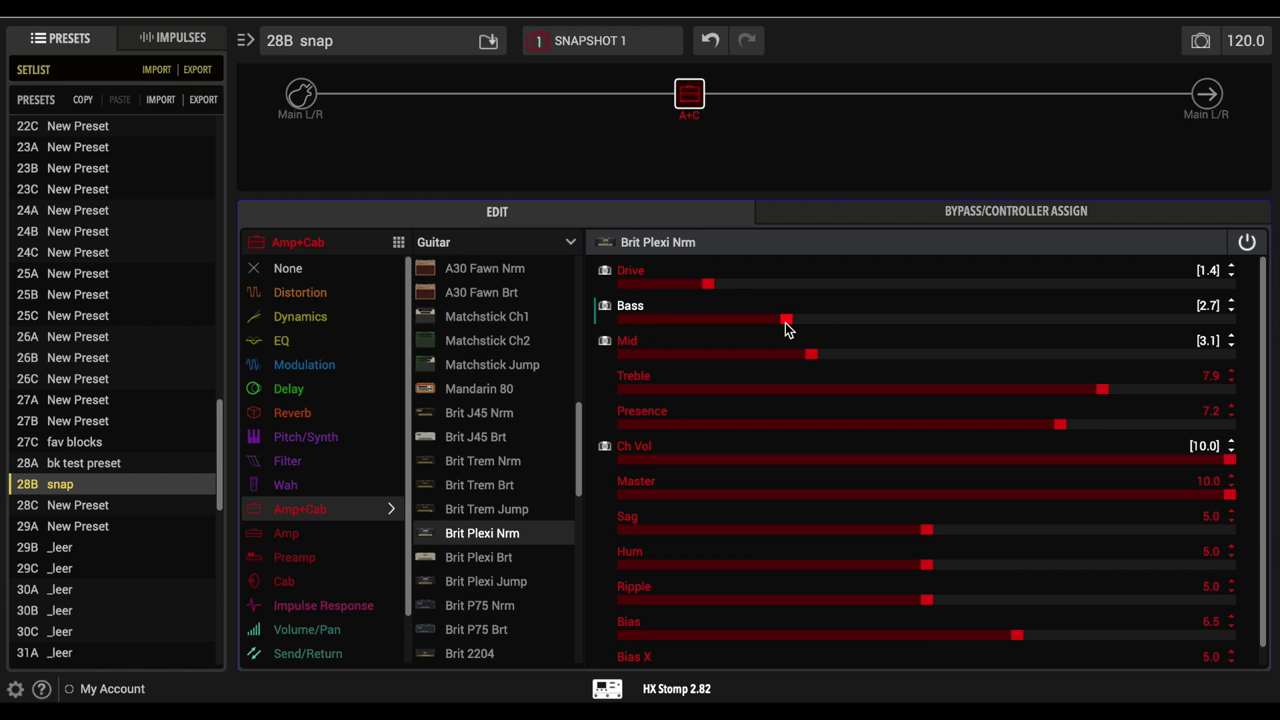
# Switch to Snapshot 2 and back to Snapshot 1 to compare the amp's Drive, Bass, Mid and Ch Vol settings.
pyautogui.click(630, 40)
pyautogui.click(627, 92)
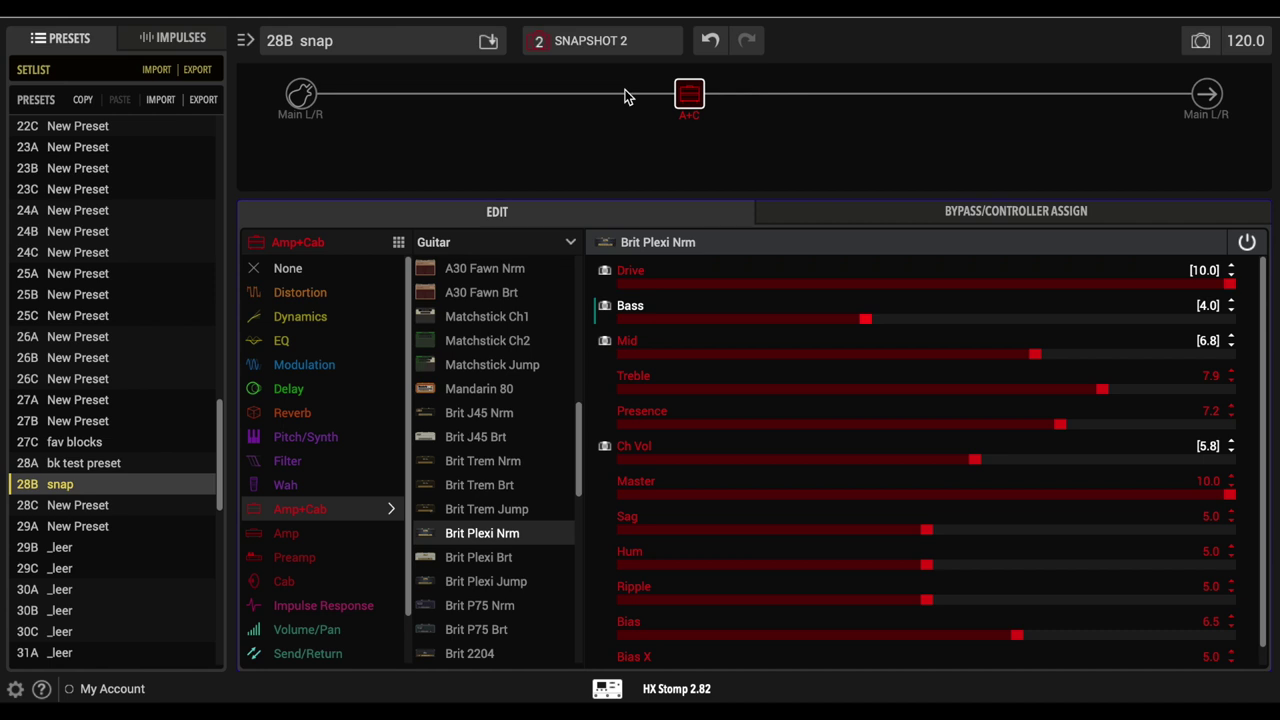
pyautogui.click(600, 40)
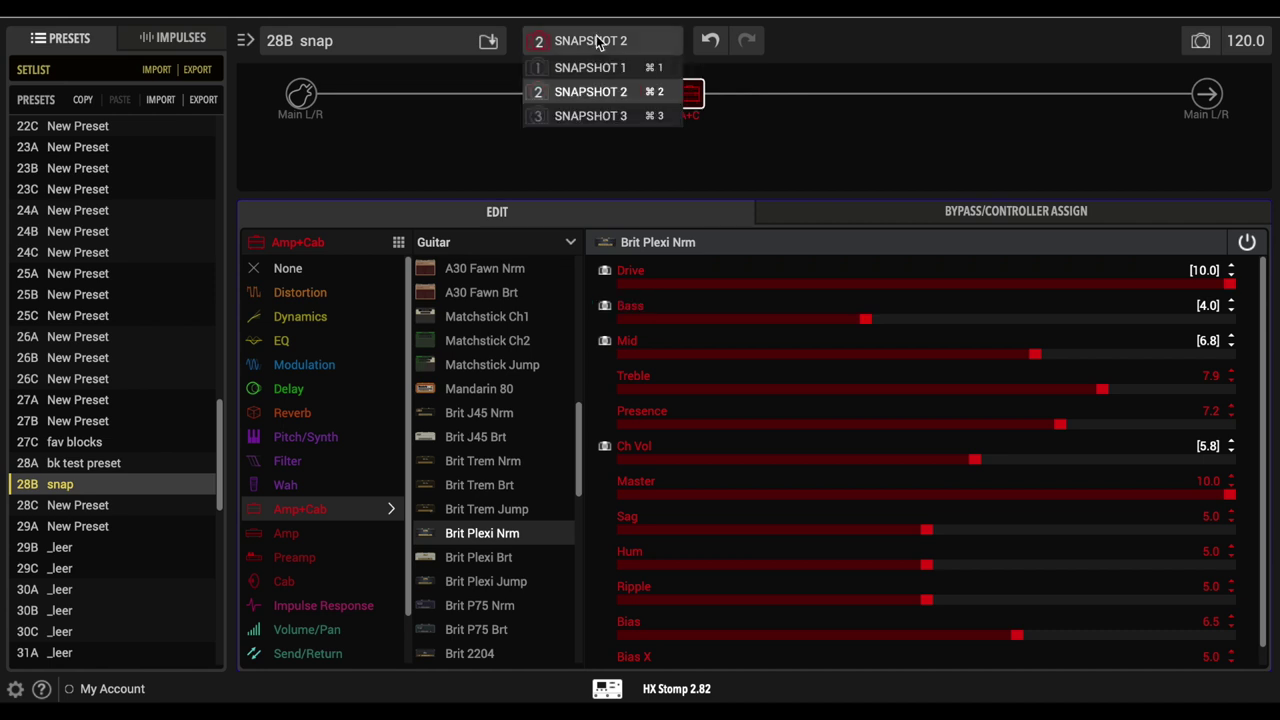
pyautogui.click(595, 63)
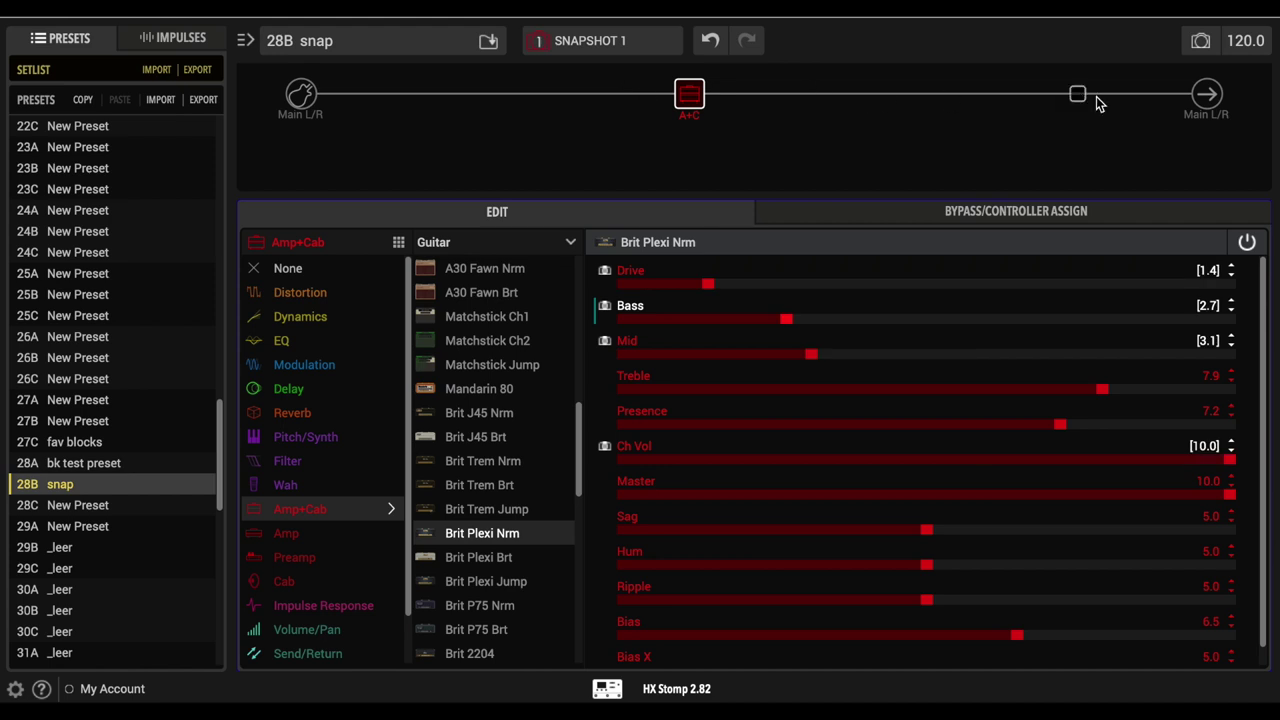
# Add a mono Transistor Tape delay after the amp with Time 321 ms, Feedback 31 % and Mix 20 %.
pyautogui.click(941, 97)
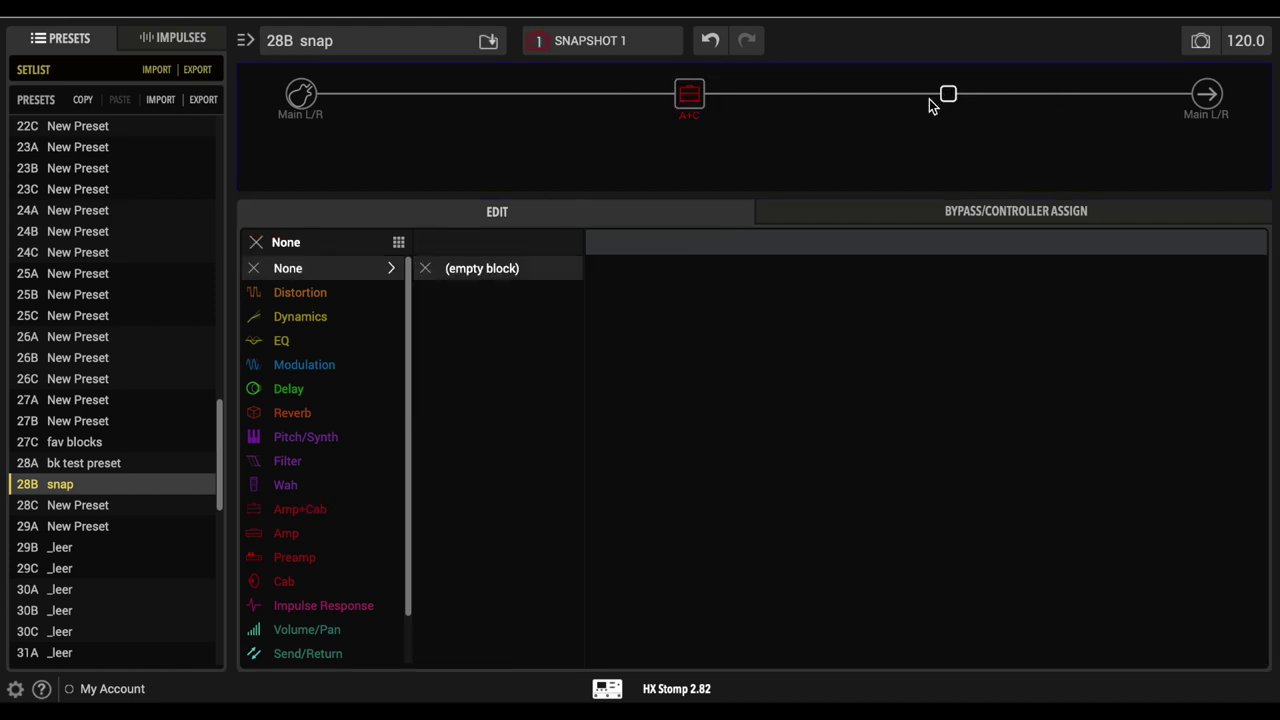
pyautogui.click(329, 388)
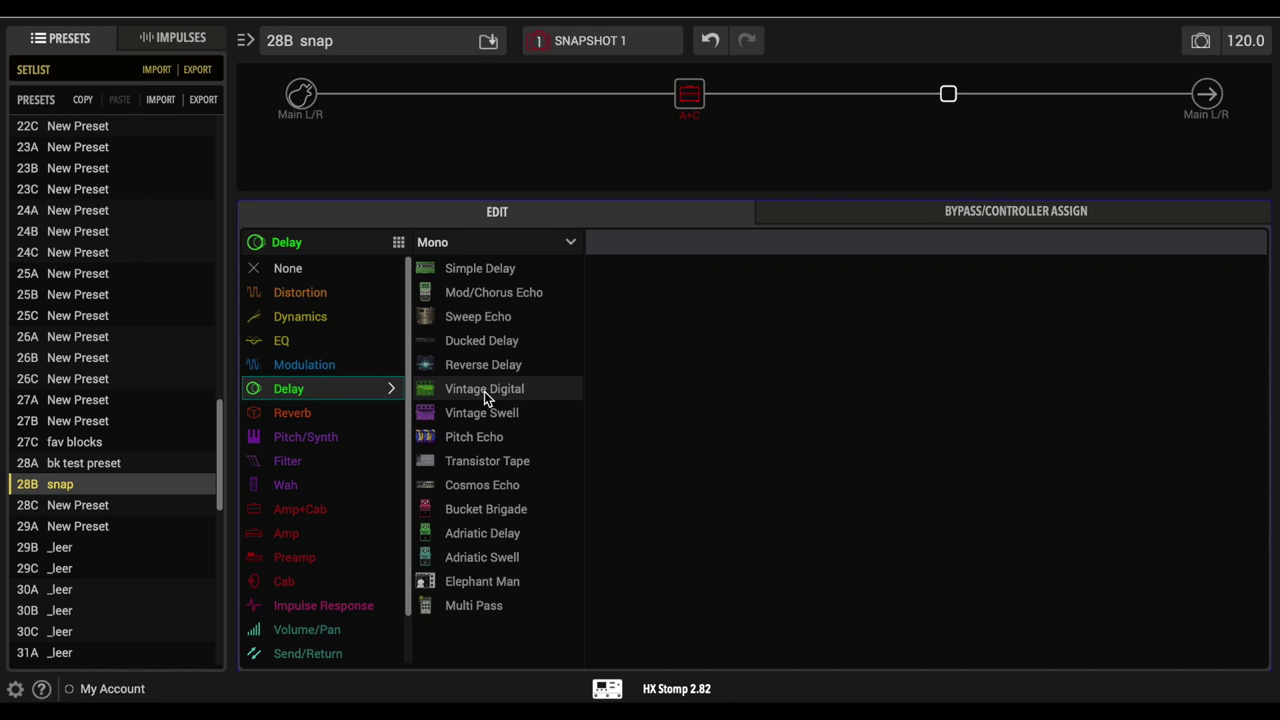
pyautogui.click(505, 462)
pyautogui.moveTo(776, 284); pyautogui.dragTo(722, 286)
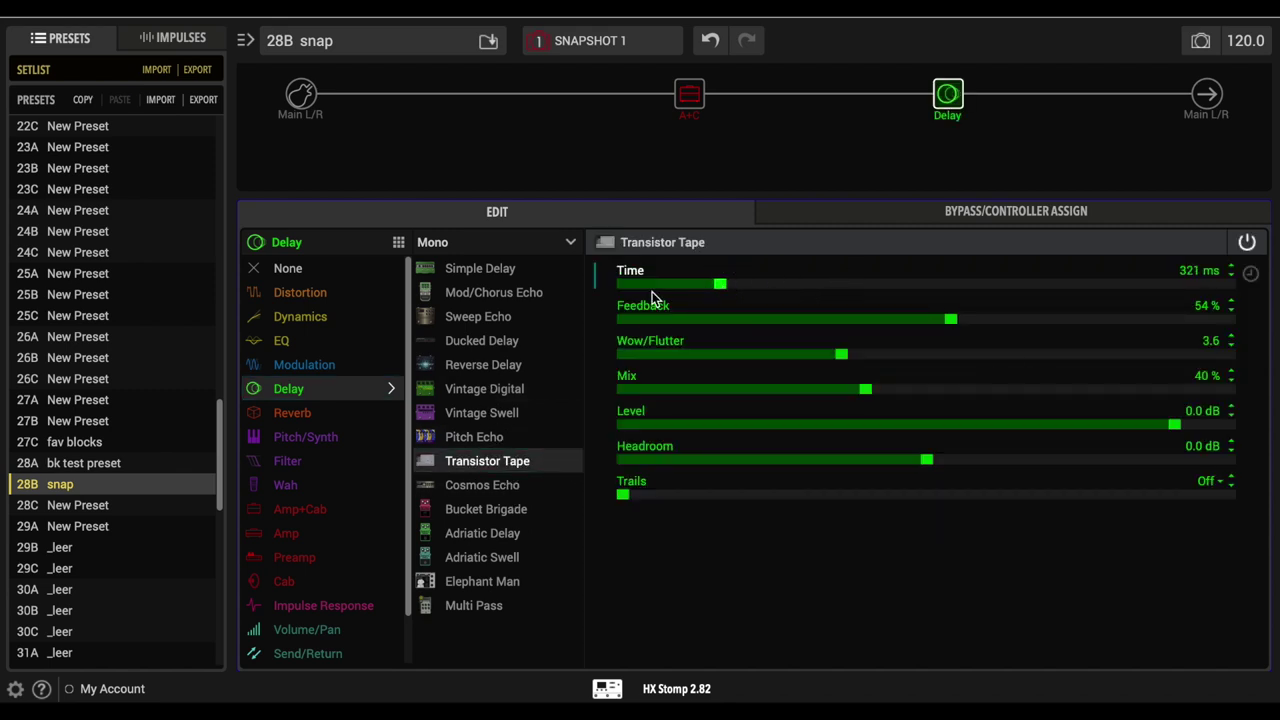
pyautogui.moveTo(950, 319); pyautogui.dragTo(812, 330)
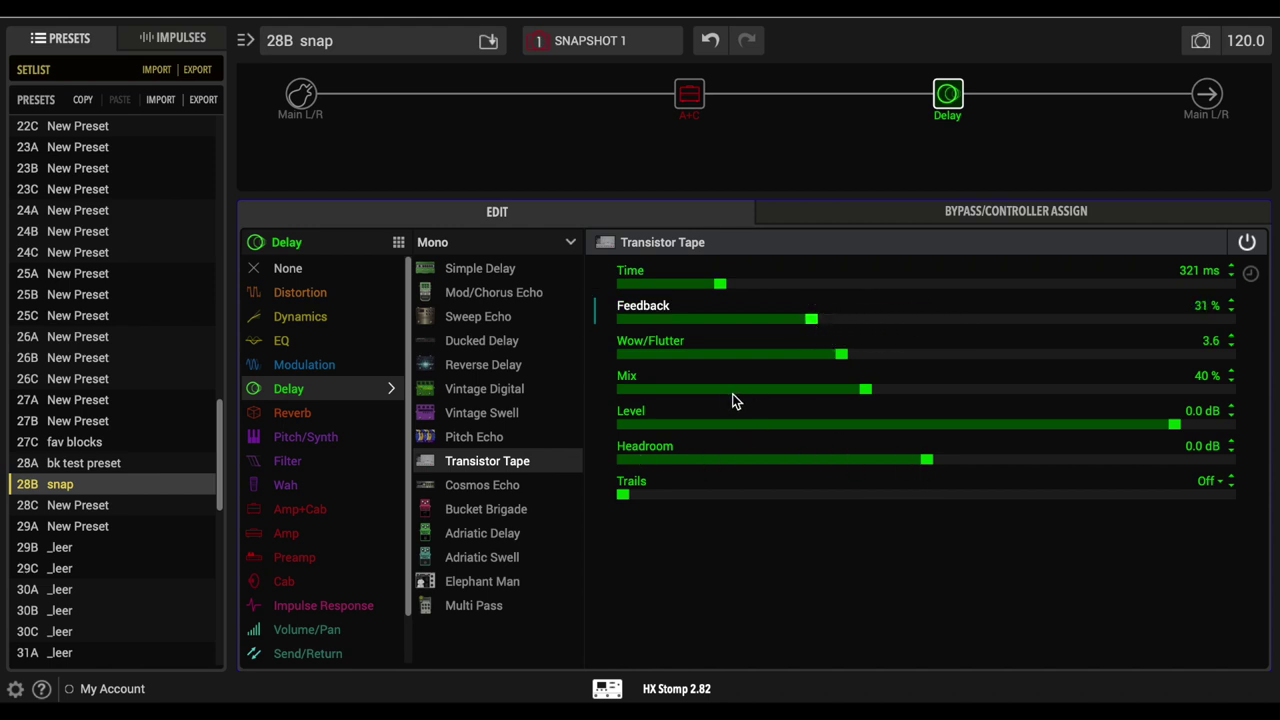
pyautogui.moveTo(864, 389); pyautogui.dragTo(745, 400)
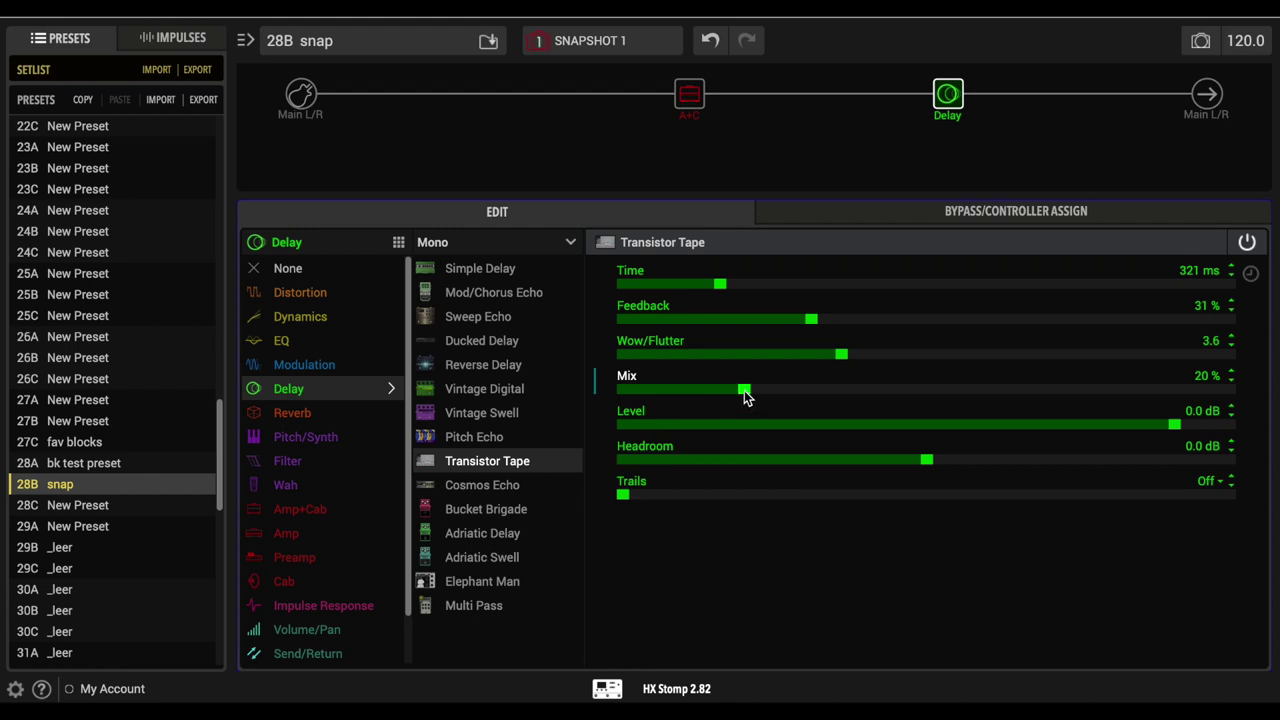
# Assign the delay's Mix to snapshot control and set it to 30 % in Snapshot 2.
pyautogui.keyDown('ctrl'); pyautogui.click(745, 397); pyautogui.keyUp('ctrl')
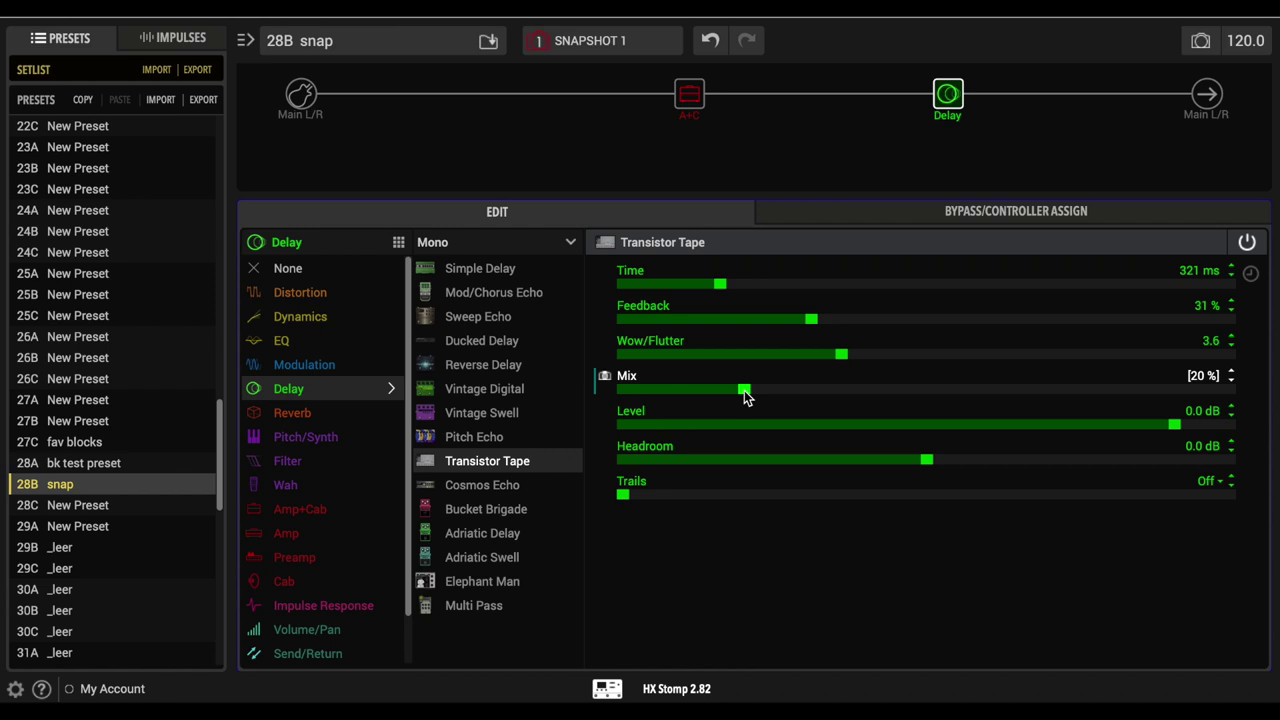
pyautogui.click(618, 40)
pyautogui.click(590, 91)
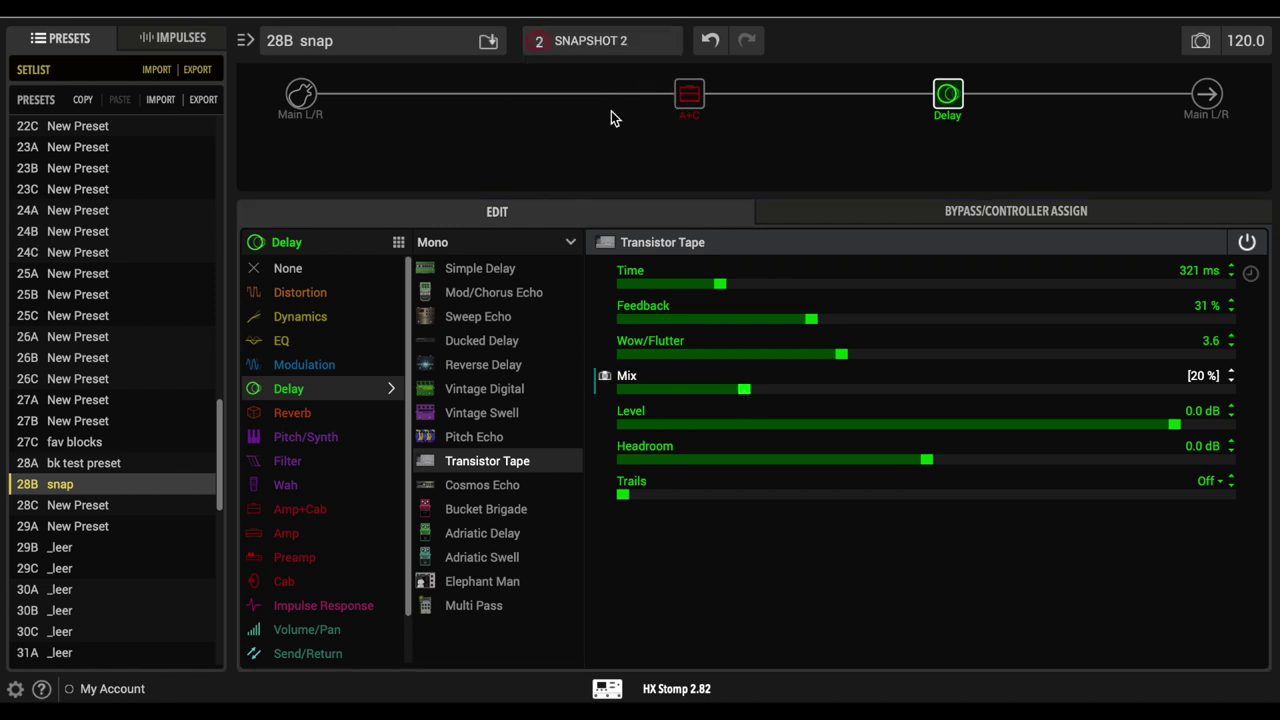
pyautogui.moveTo(746, 391); pyautogui.dragTo(806, 397)
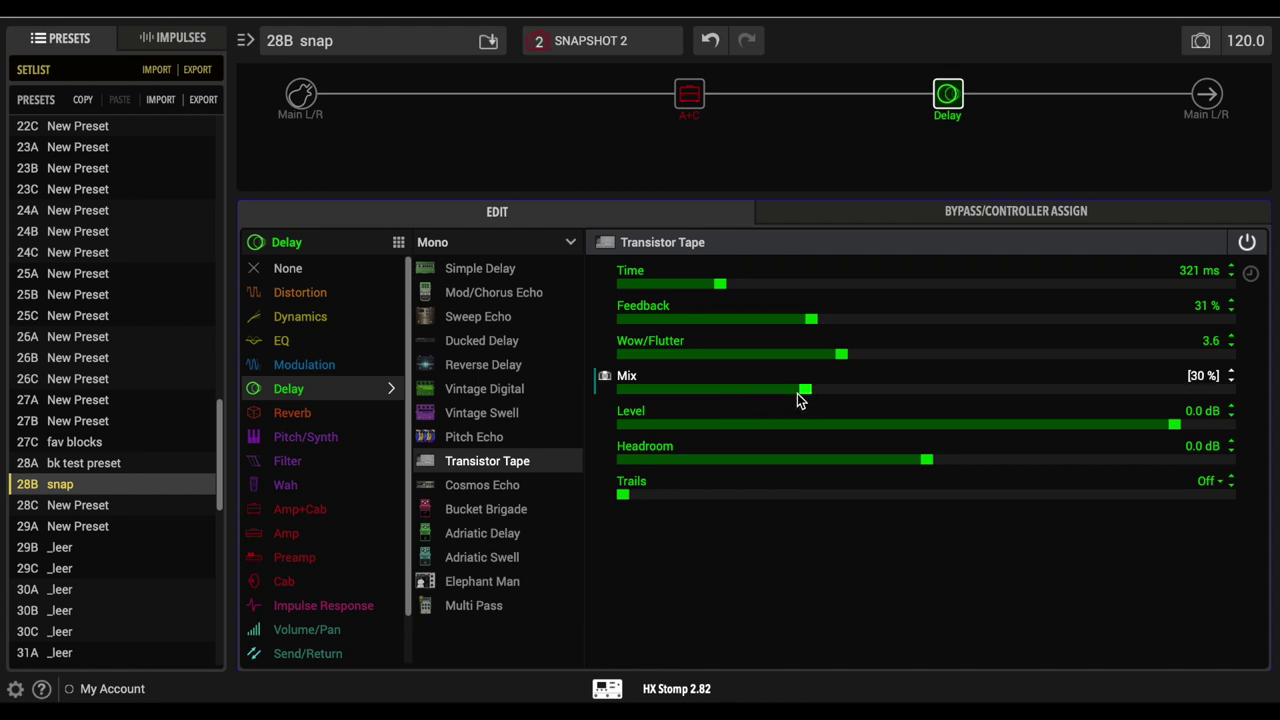
# Alternate between Snapshot 1 and Snapshot 2 to compare the delay's Mix setting, ending on Snapshot 1.
pyautogui.click(628, 40)
pyautogui.click(610, 42)
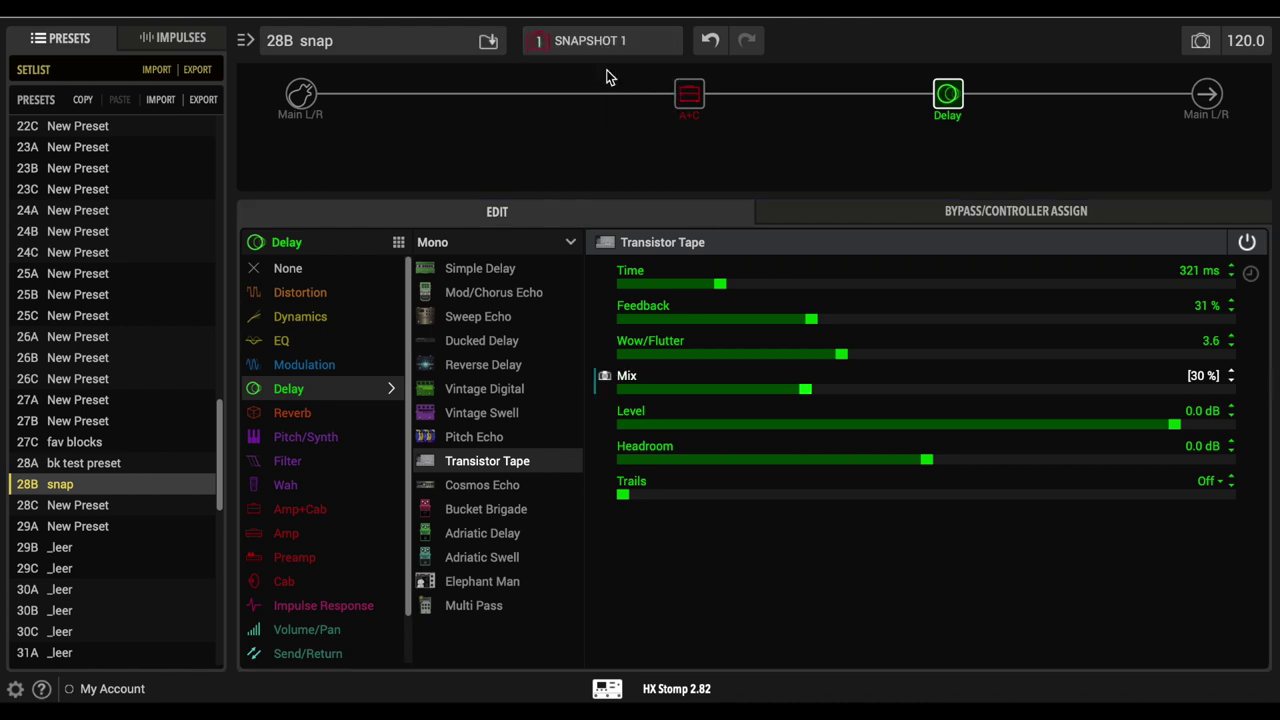
pyautogui.click(609, 40)
pyautogui.click(610, 68)
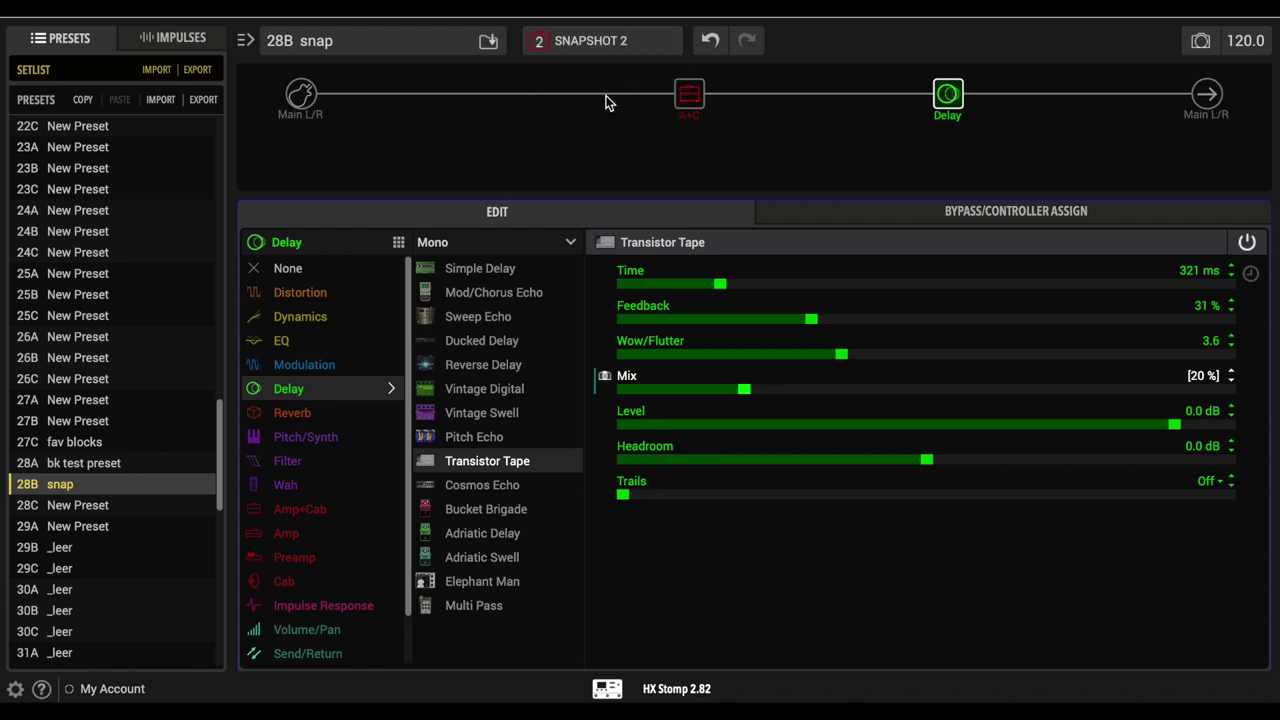
pyautogui.click(606, 42)
pyautogui.click(605, 68)
# In Snapshot 2, assign the Main L/R output's Level to snapshot control and raise it to +6.2 dB.
pyautogui.moveTo(944, 101)
pyautogui.click(1208, 96)
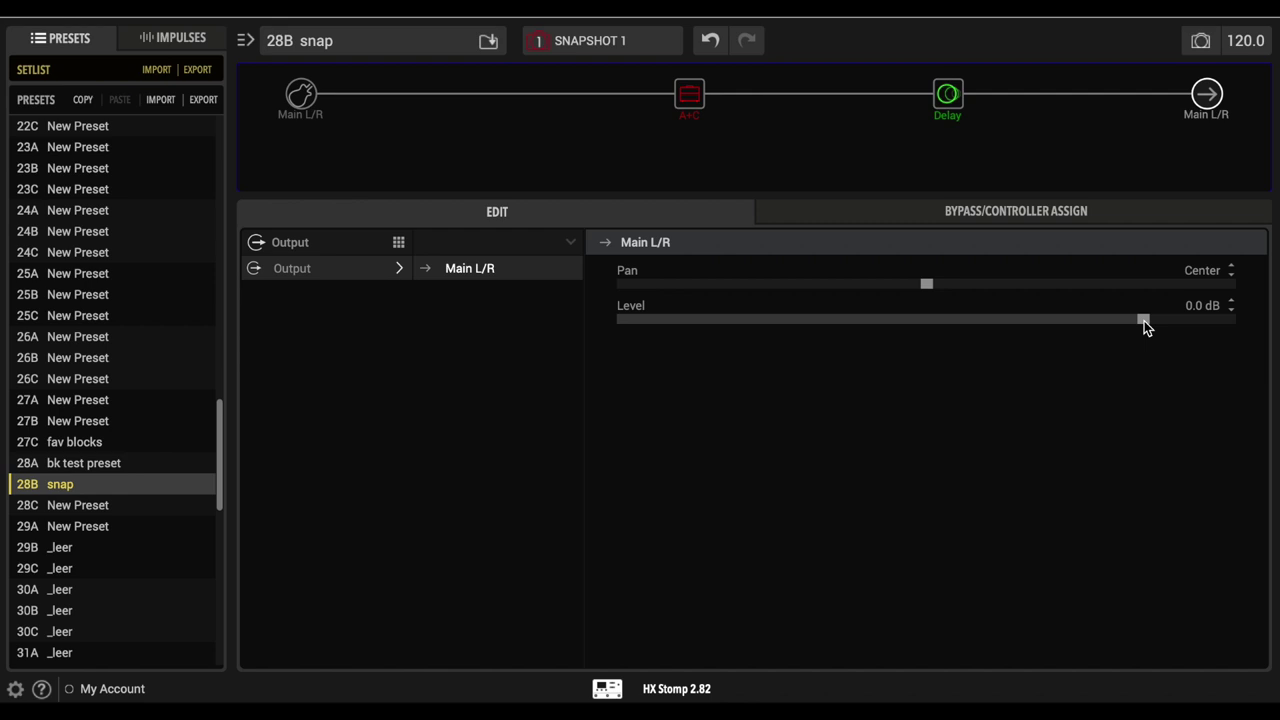
pyautogui.click(689, 90)
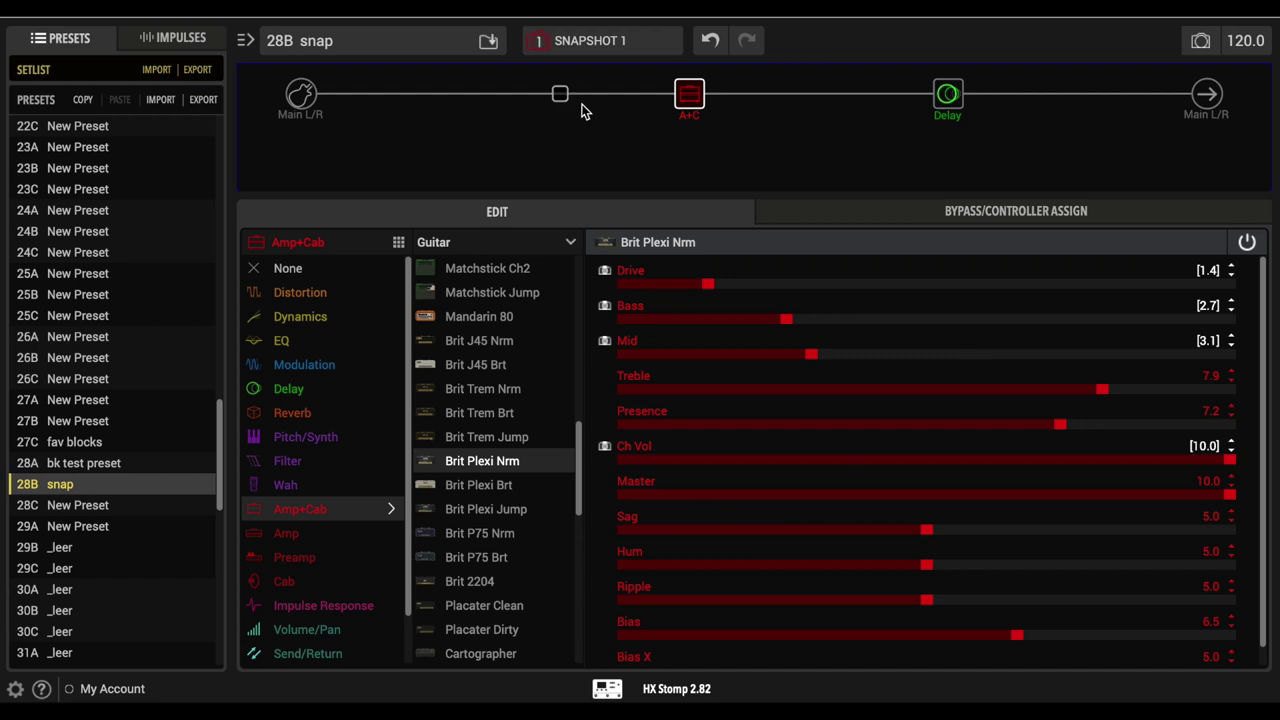
pyautogui.click(1206, 94)
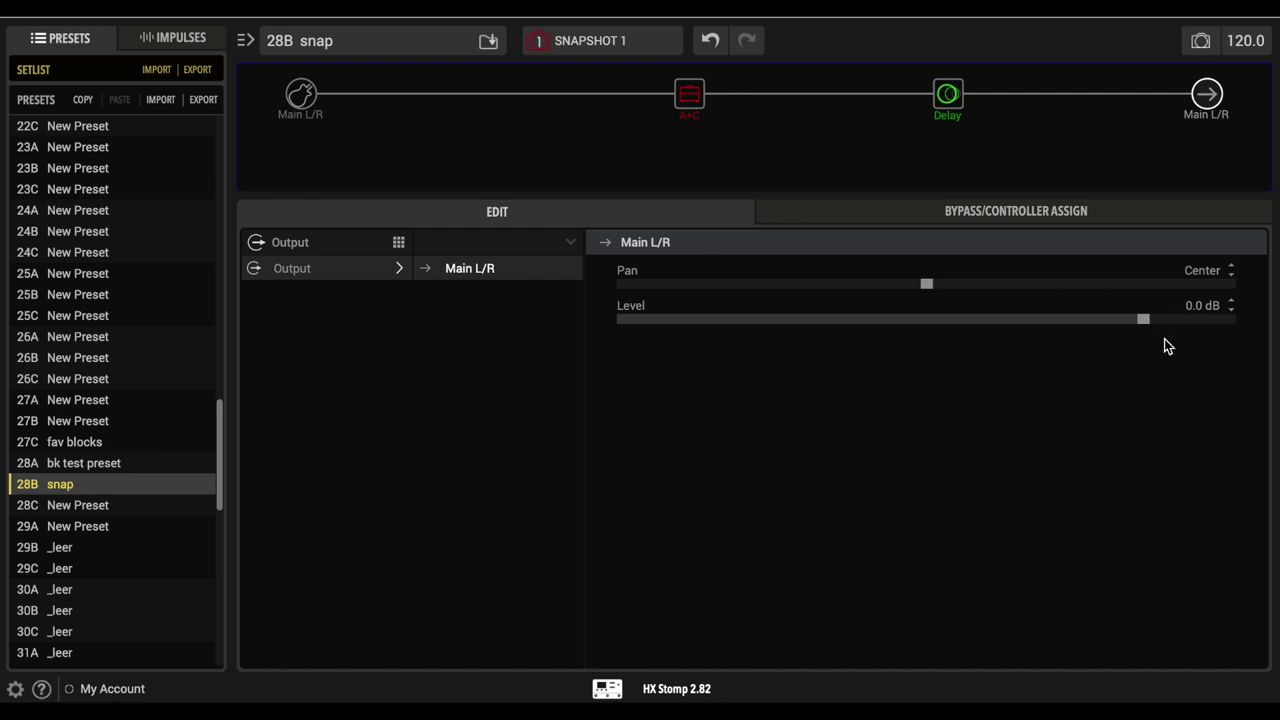
pyautogui.click(589, 40)
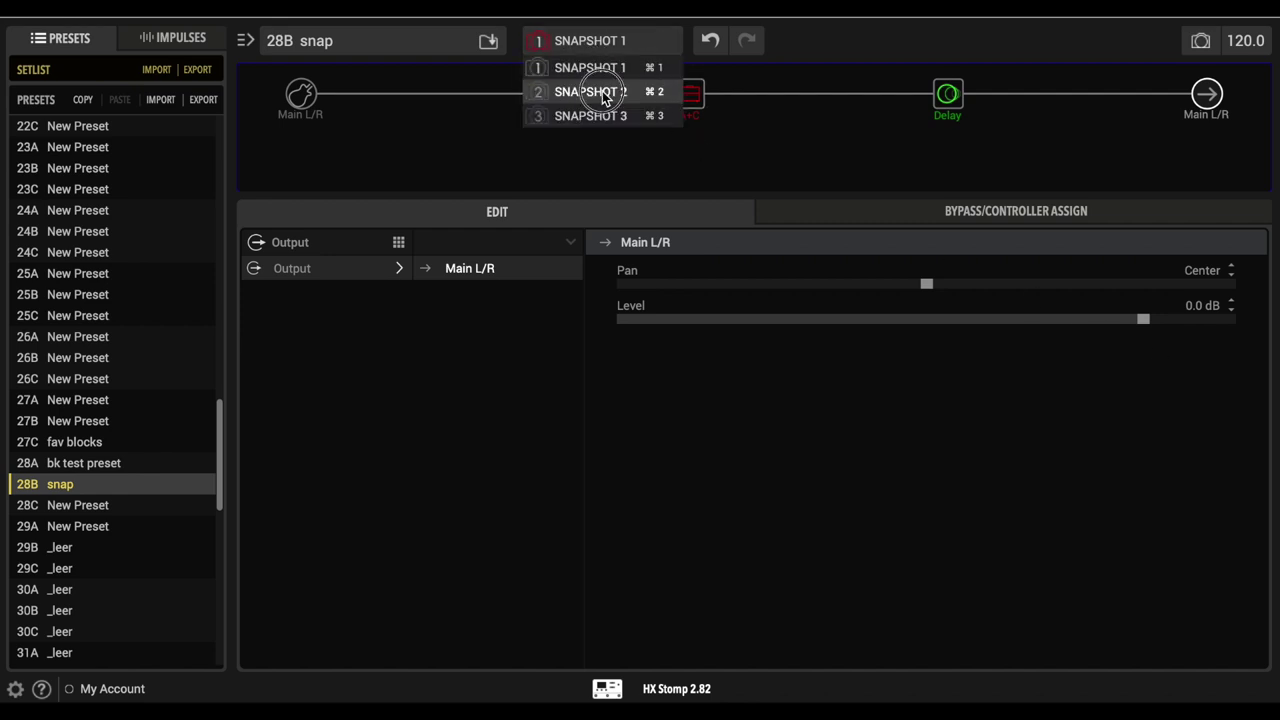
pyautogui.click(594, 91)
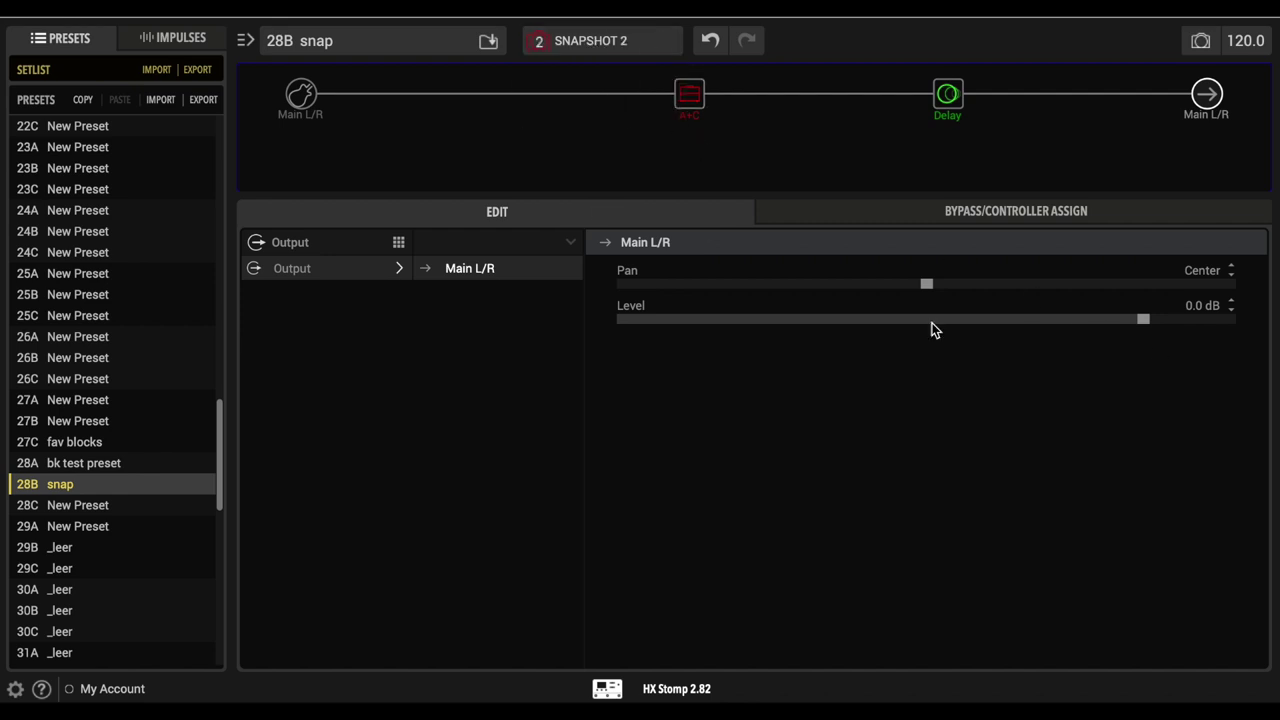
pyautogui.keyDown('ctrl'); pyautogui.click(1143, 318); pyautogui.keyUp('ctrl')
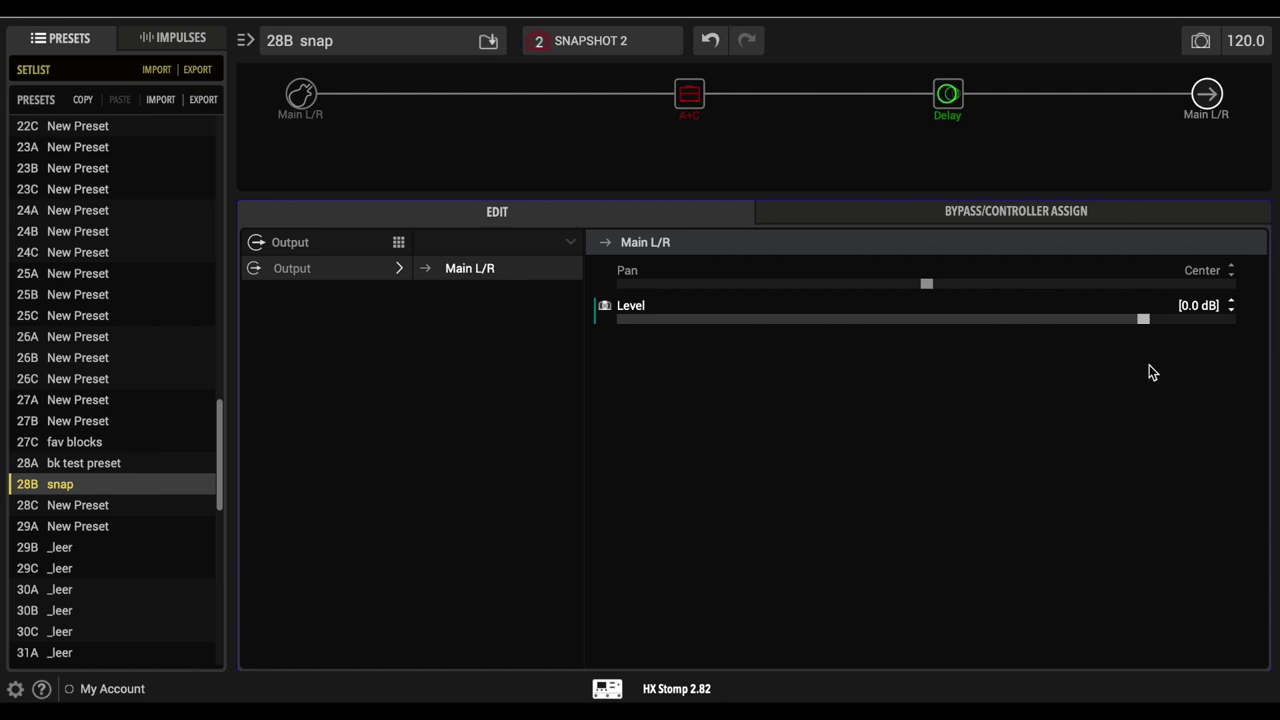
pyautogui.moveTo(1147, 319); pyautogui.dragTo(1175, 326)
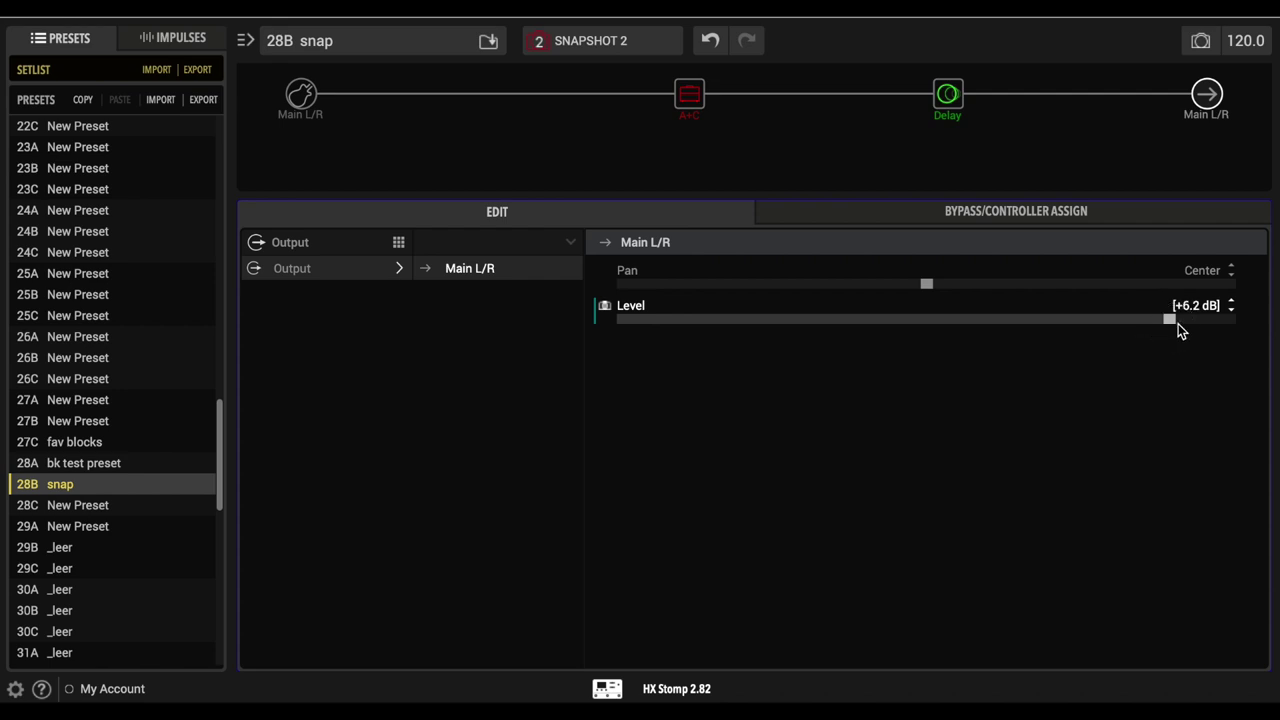
# Trim the Main L/R output Level in Snapshot 2 to +6.0 dB and compare it with Snapshot 1, ending on Snapshot 2.
pyautogui.click(1231, 310)
pyautogui.click(1231, 310)
pyautogui.click(623, 40)
pyautogui.click(621, 69)
pyautogui.click(605, 40)
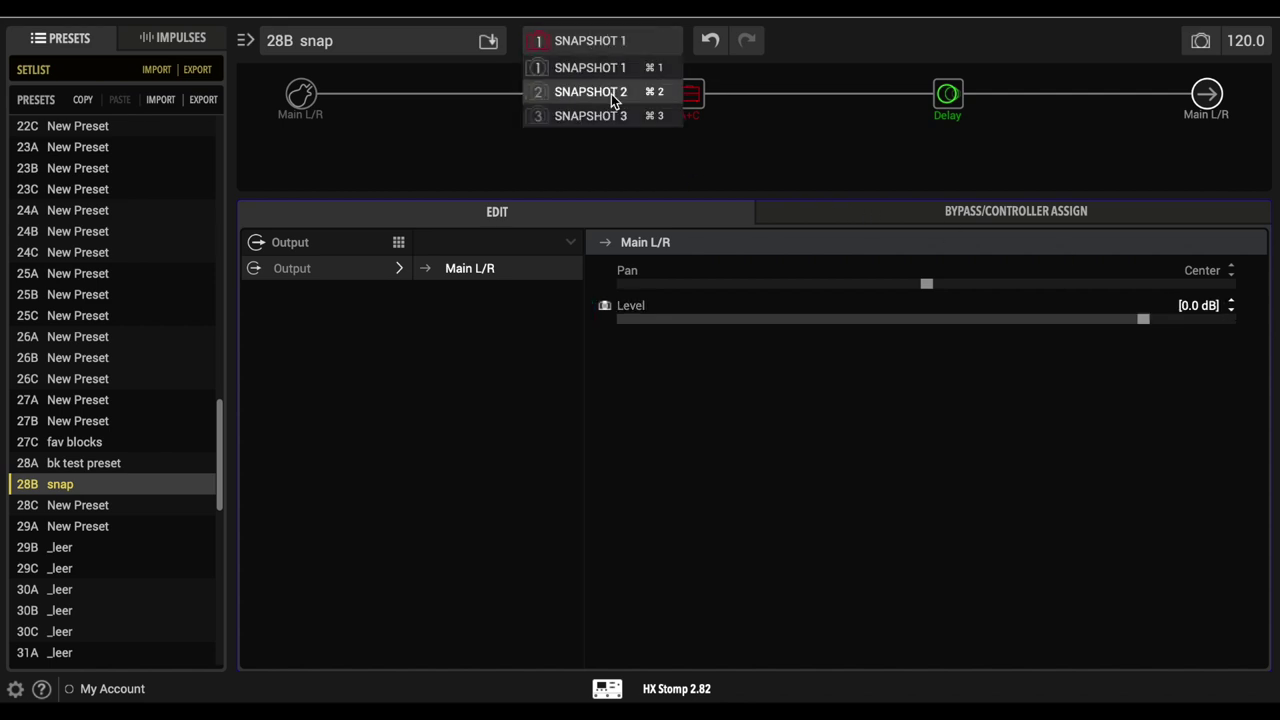
pyautogui.click(612, 92)
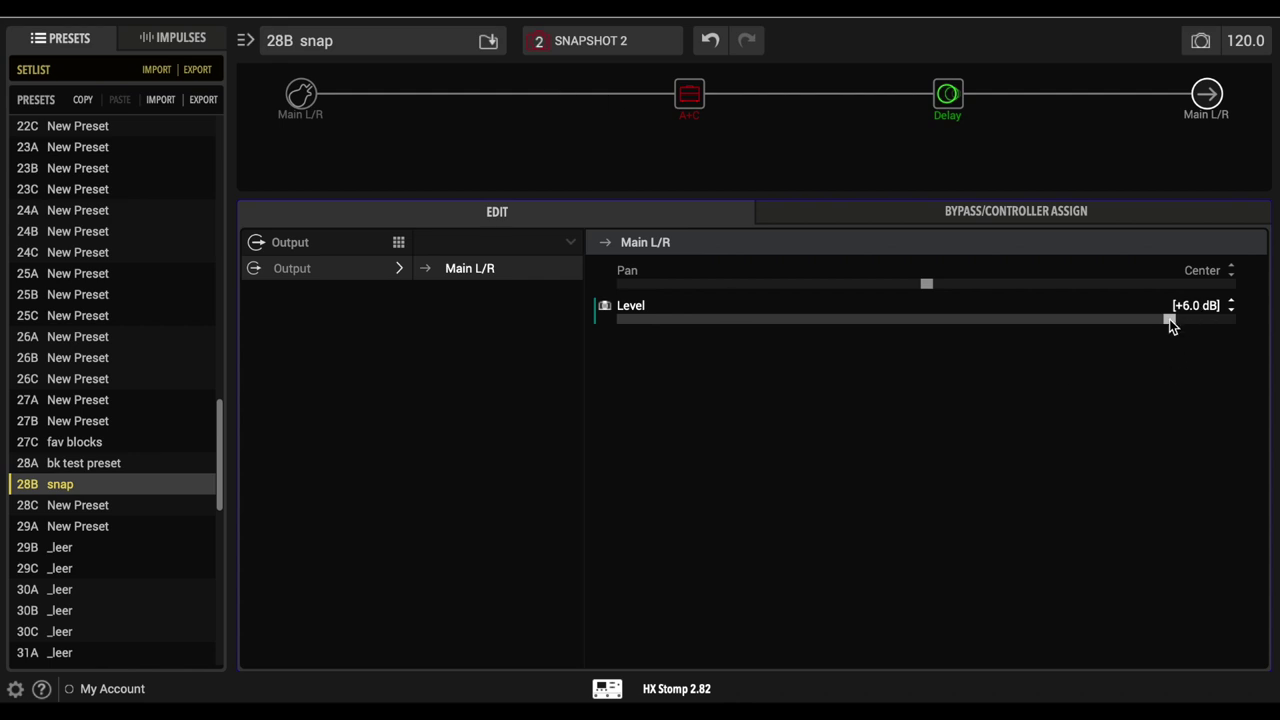
# Lower the Main L/R output Level to +2.9 dB in Snapshot 2 and set it to +6.0 dB in Snapshot 3.
pyautogui.moveTo(1169, 319); pyautogui.dragTo(1155, 318)
pyautogui.click(637, 48)
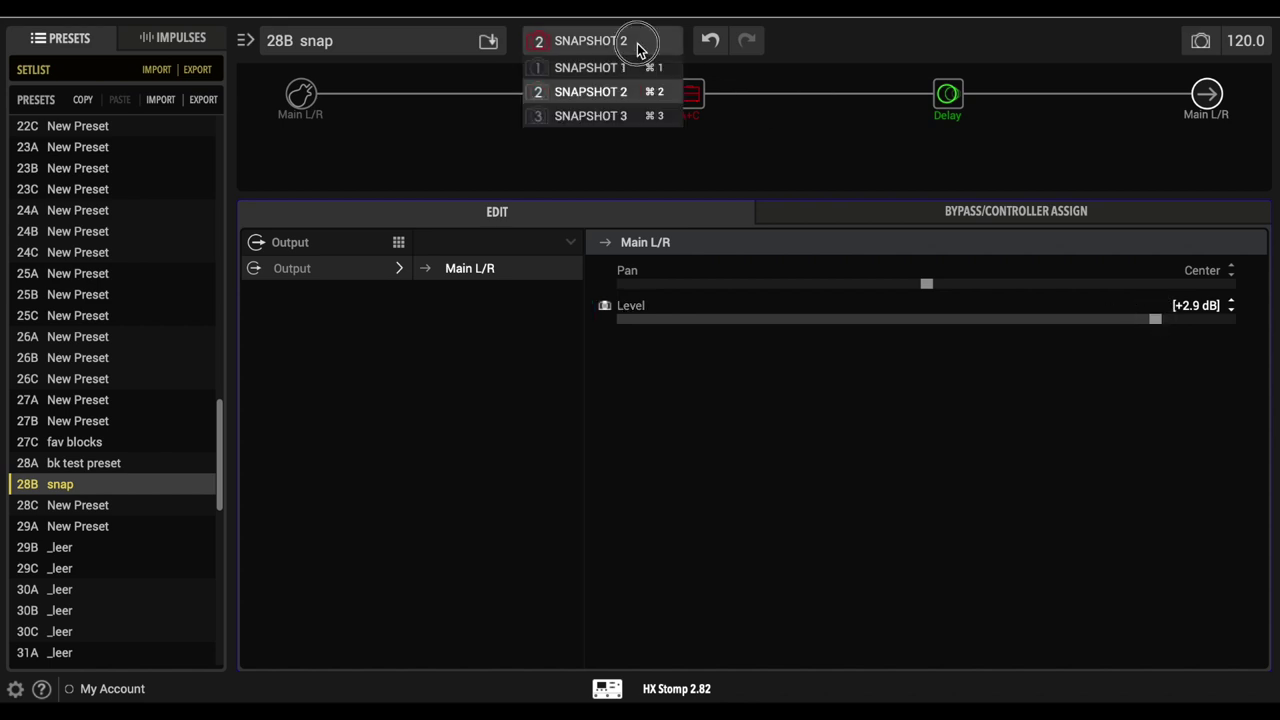
pyautogui.click(626, 116)
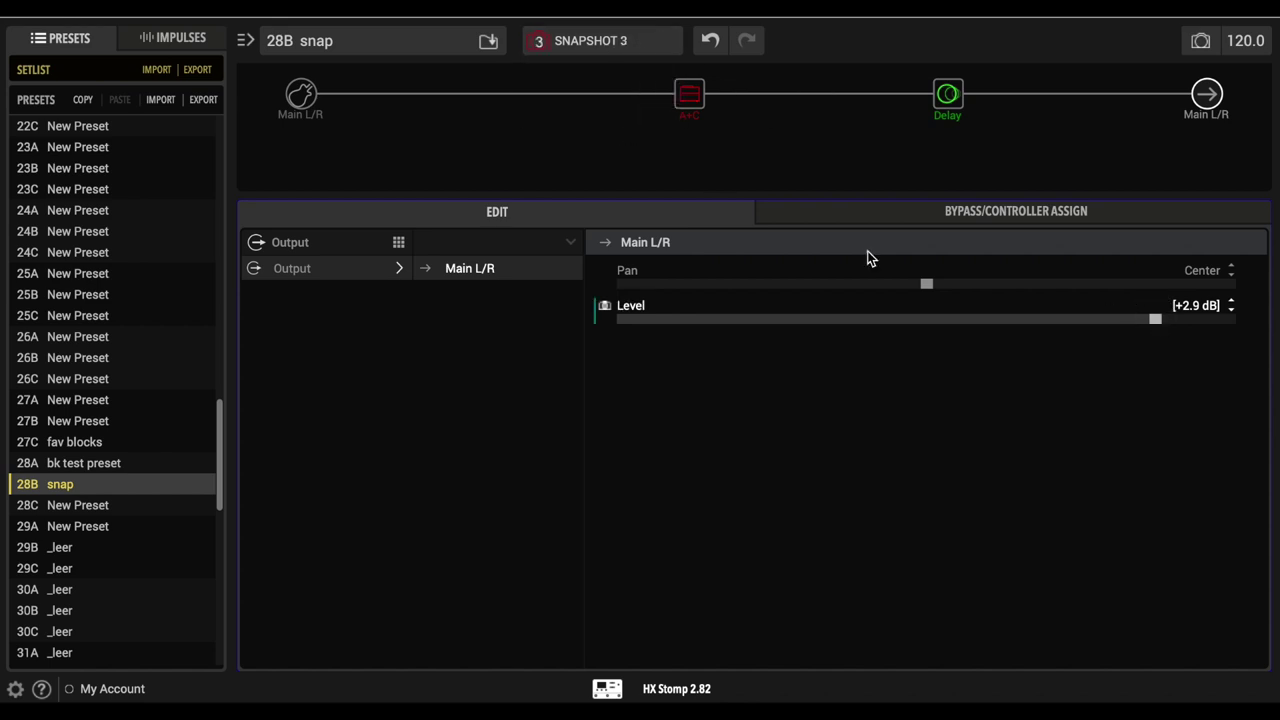
pyautogui.doubleClick(1203, 314)
pyautogui.write('6')
pyautogui.press('Return')
# Recall Snapshot 1 and Snapshot 2 in turn to check the output Level of each, staying on Snapshot 2.
pyautogui.click(645, 45)
pyautogui.click(632, 68)
pyautogui.click(628, 45)
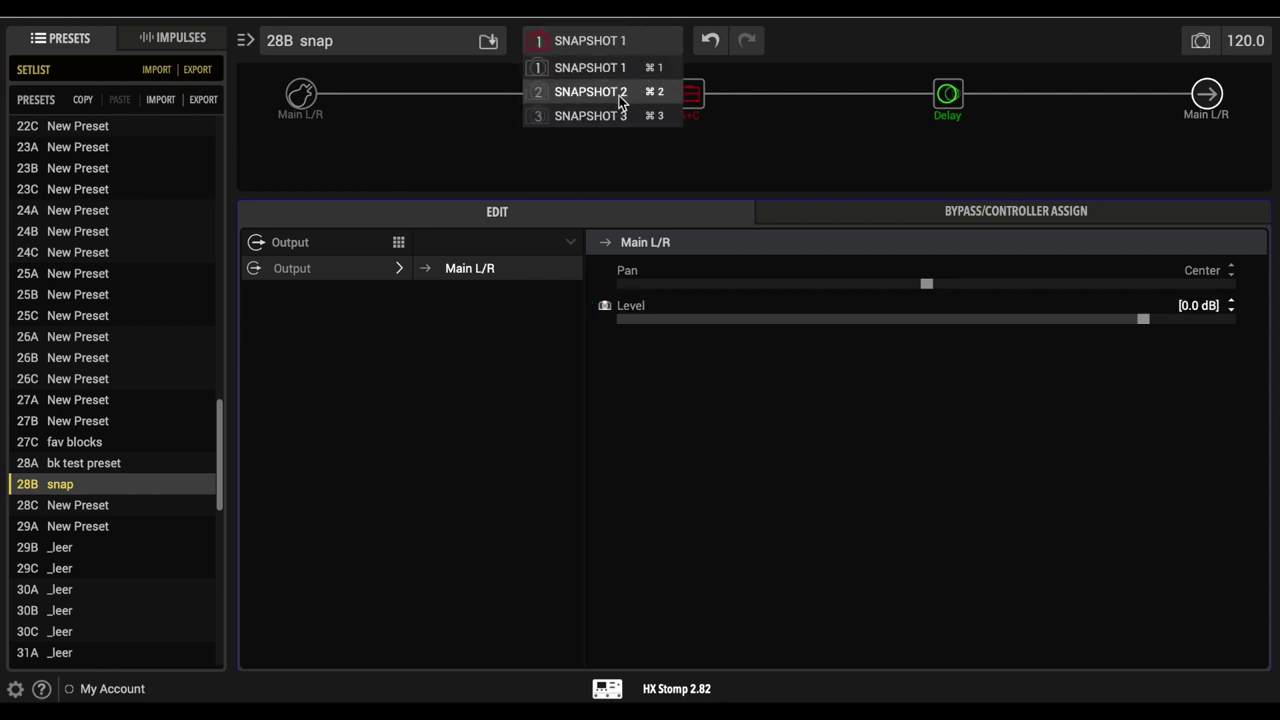
pyautogui.click(621, 92)
pyautogui.click(626, 55)
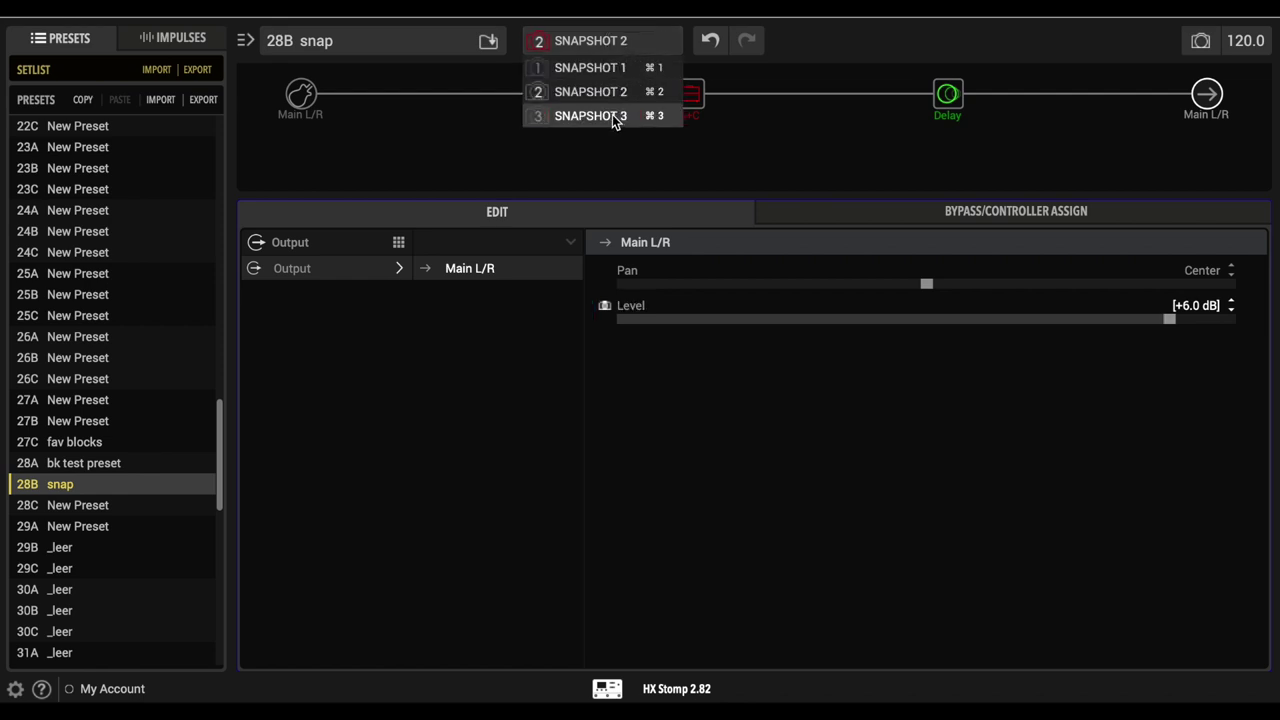
pyautogui.click(1186, 310)
# Set the output Level again, to +2.9 dB in Snapshot 2 and +6.0 dB in Snapshot 3.
pyautogui.moveTo(1169, 317); pyautogui.dragTo(1160, 320)
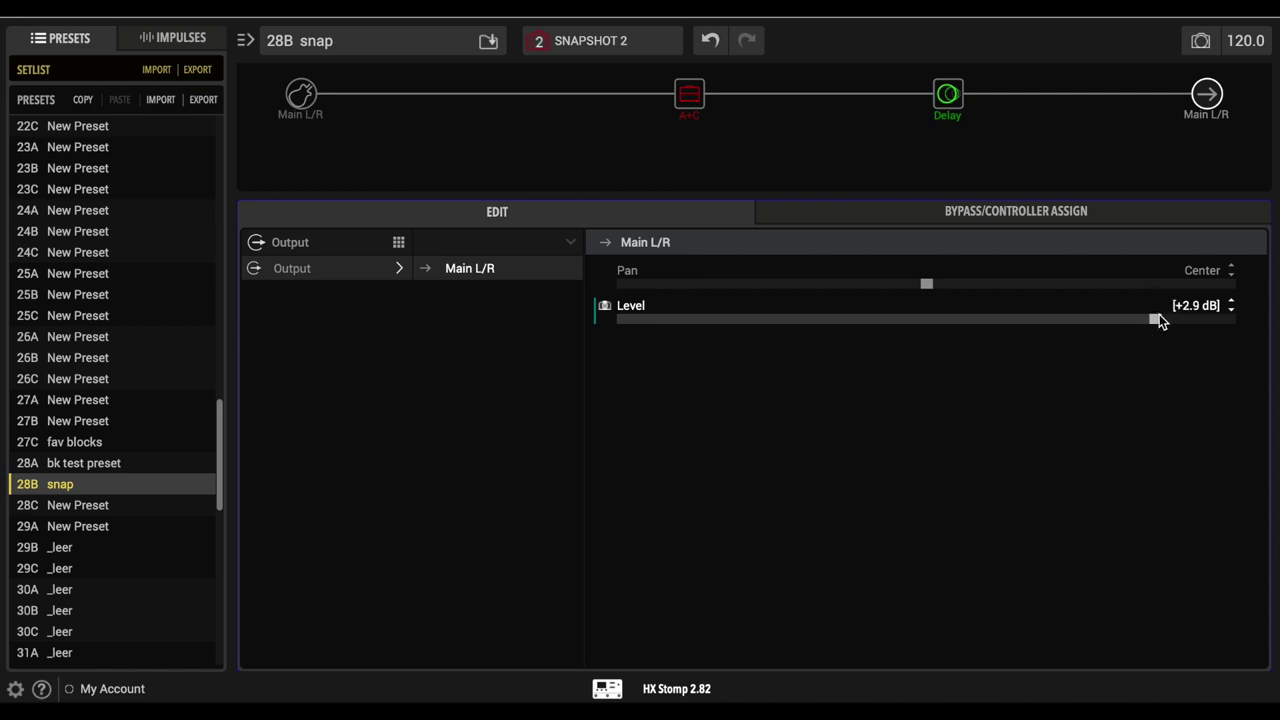
pyautogui.click(654, 37)
pyautogui.click(632, 121)
pyautogui.click(1190, 305)
pyautogui.write('6')
pyautogui.press('Return')
# Cycle through Snapshots 1, 2 and 3 to check the output Level of each, ending on Snapshot 3.
pyautogui.click(615, 45)
pyautogui.click(612, 63)
pyautogui.click(615, 43)
pyautogui.click(614, 91)
pyautogui.click(616, 45)
pyautogui.click(620, 116)
# Turn Snapshot Bypass off and back on for the Delay block, twice, leaving it enabled.
pyautogui.moveTo(938, 110)
pyautogui.rightClick(946, 99)
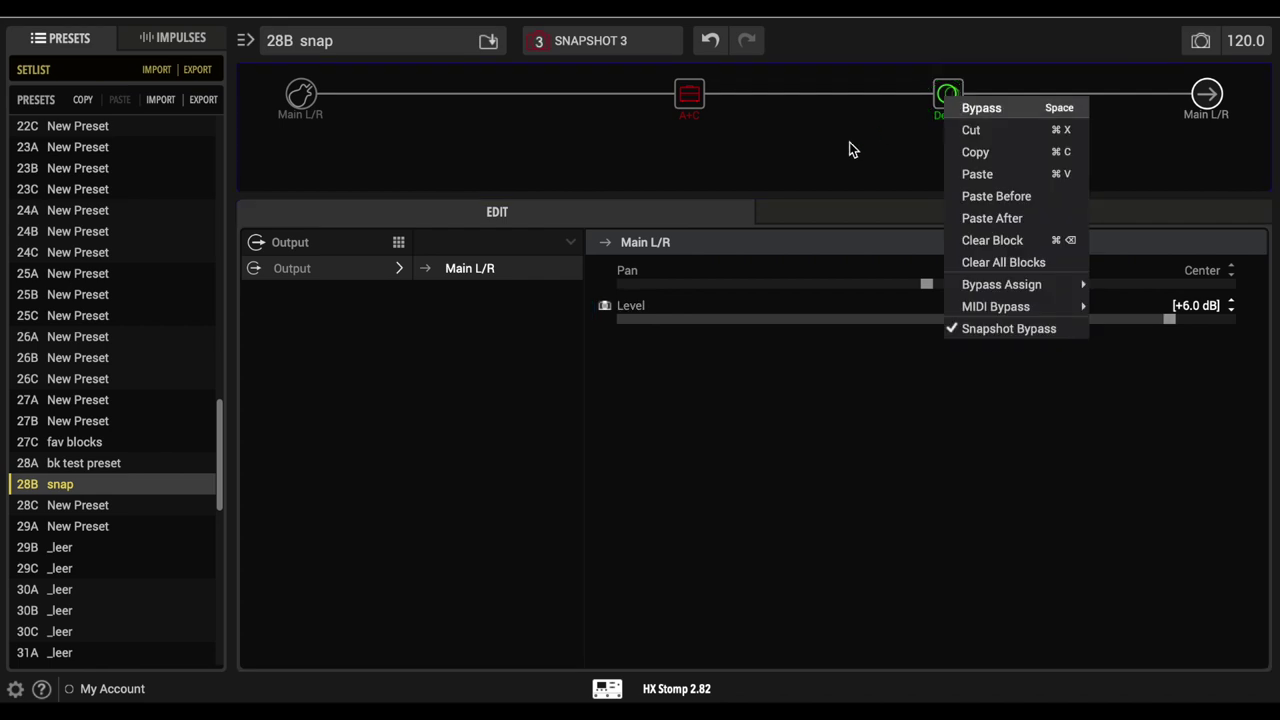
pyautogui.click(983, 329)
pyautogui.rightClick(949, 103)
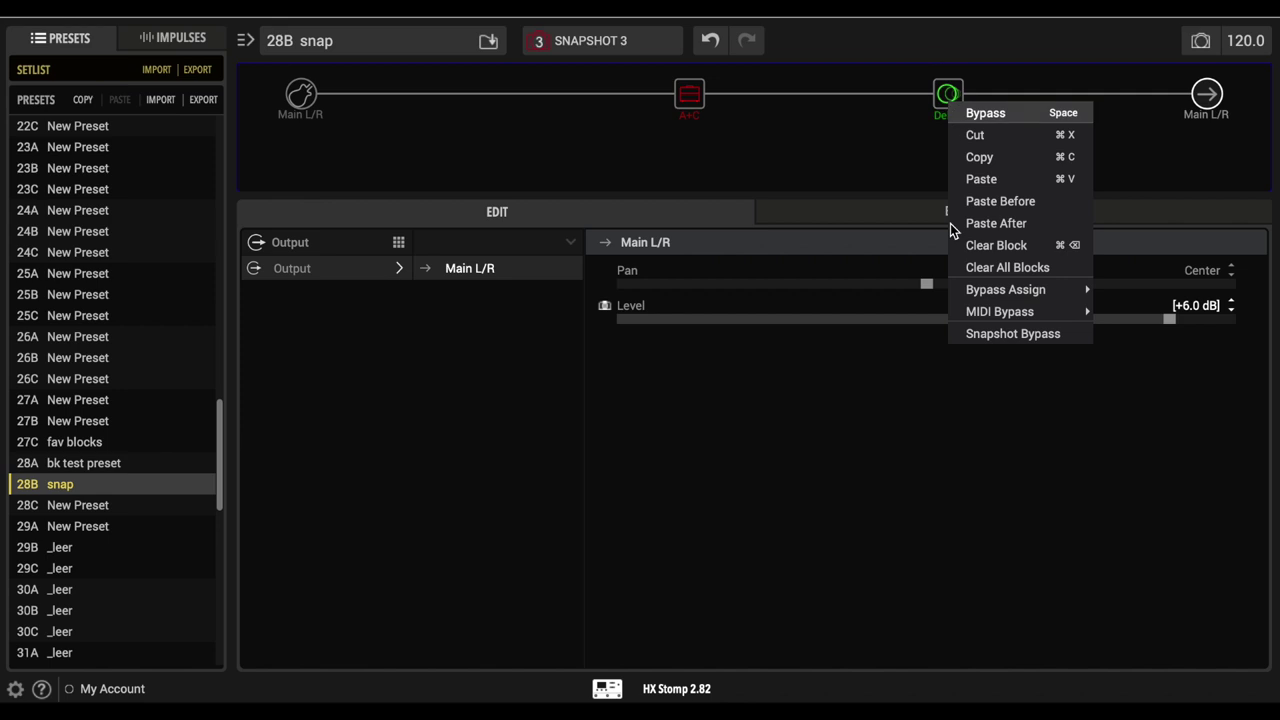
pyautogui.click(996, 334)
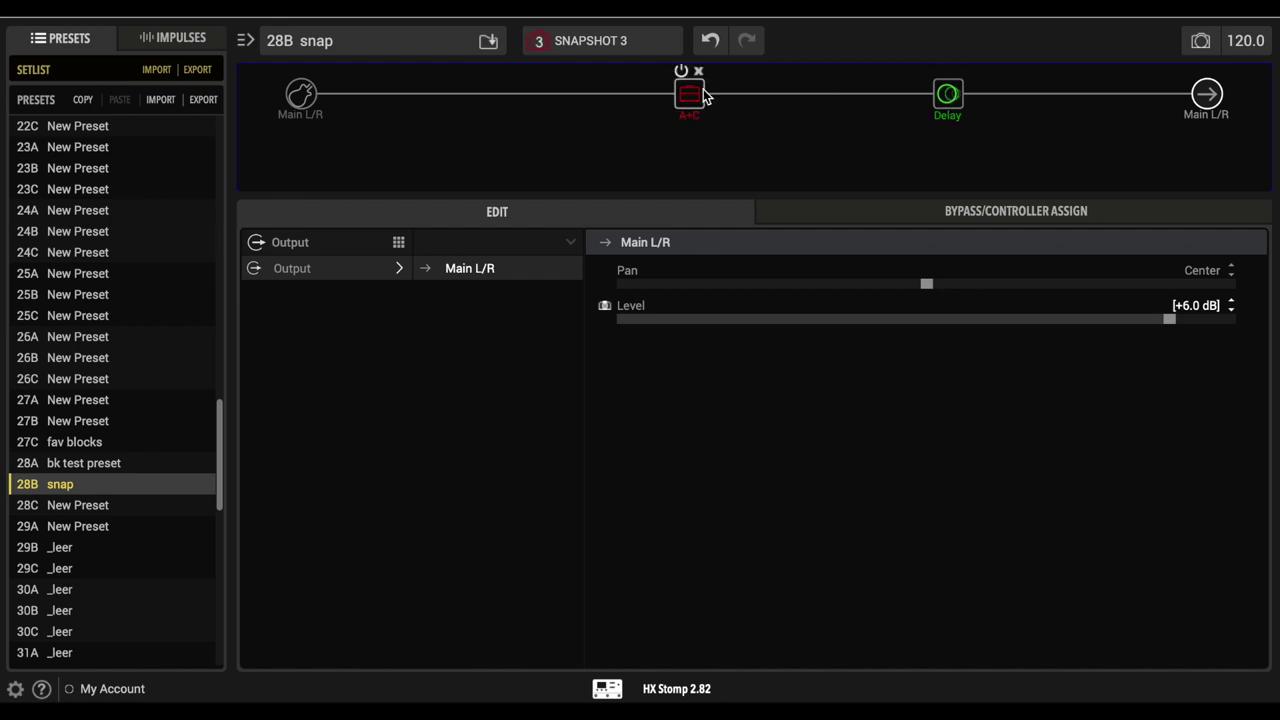
pyautogui.rightClick(950, 104)
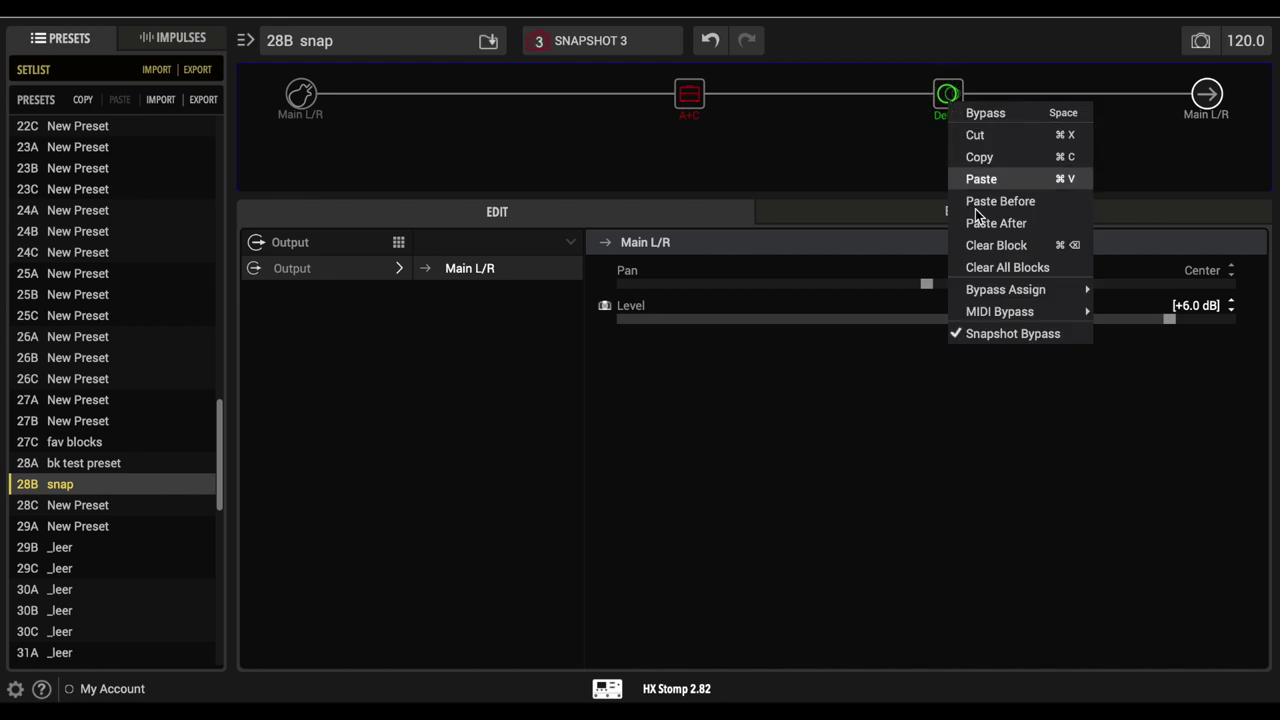
pyautogui.click(1002, 331)
pyautogui.rightClick(960, 88)
pyautogui.click(993, 329)
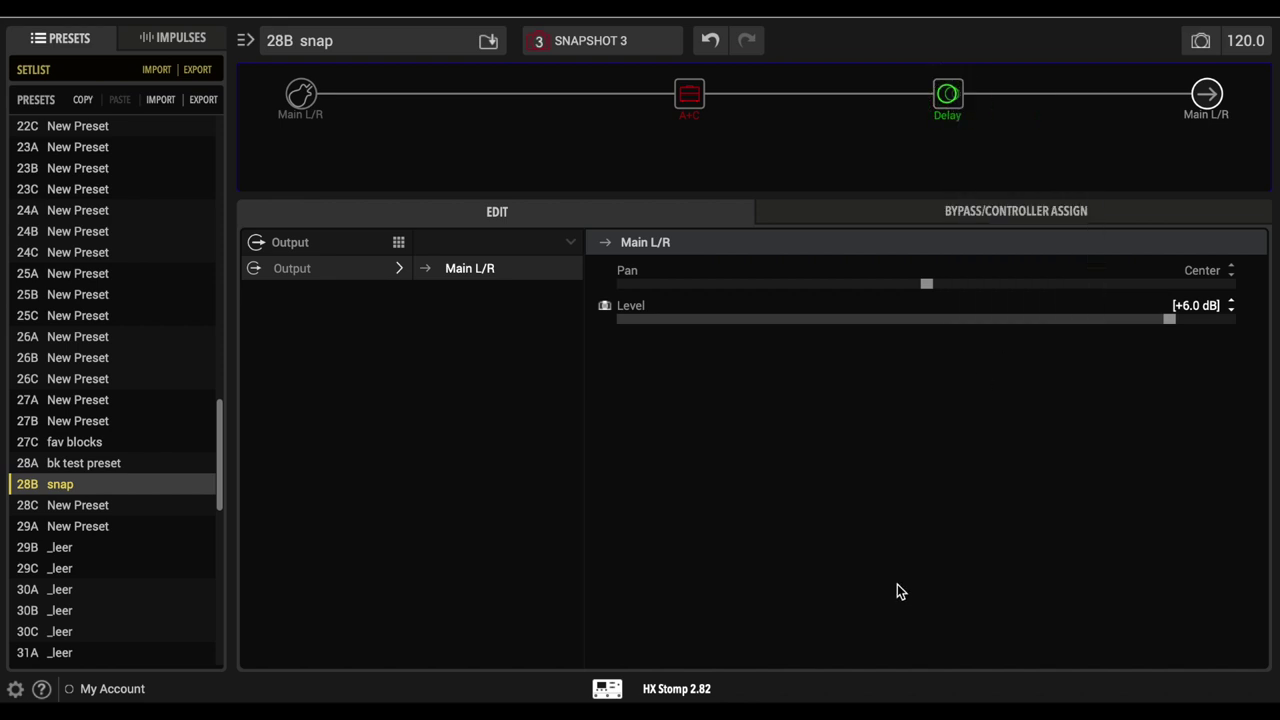